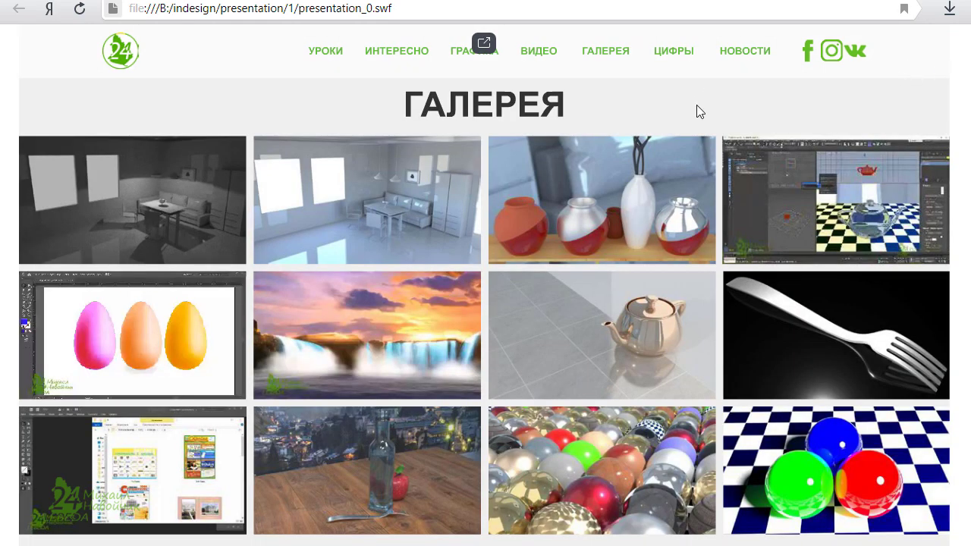
Step: View the «Цифры» and «Интересно» pages of the exported presentation in the browser
{"action": "left_click", "coordinate": [677, 62]}
{"action": "left_click", "coordinate": [677, 62]}
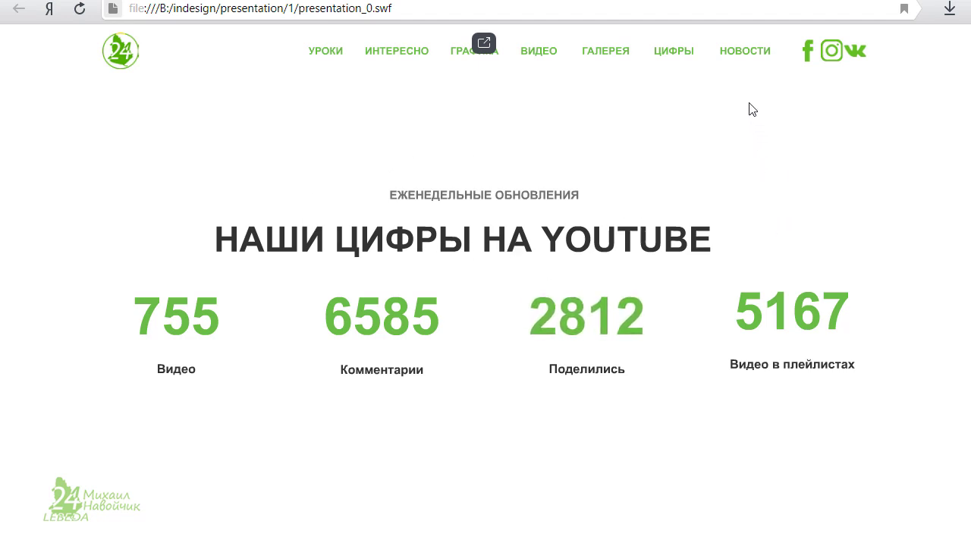
{"action": "left_click", "coordinate": [411, 59]}
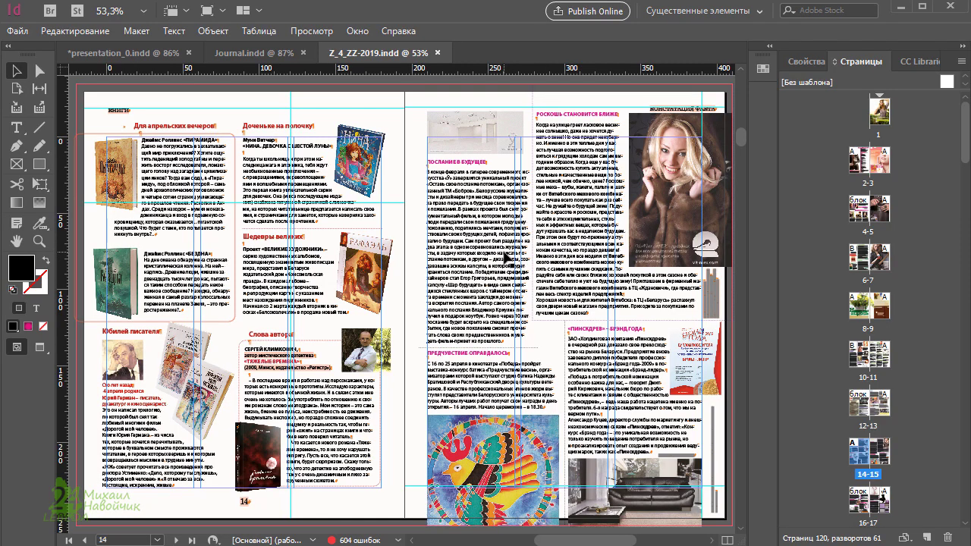
Step: Browse the magazine spreads of Z_4_ZZ-2019.indd from pages 14-15 through 38-39 to examine their column layouts
{"action": "left_click", "coordinate": [157, 540]}
{"action": "mouse_move", "coordinate": [220, 76]}
{"action": "left_mouse_down"}
{"action": "mouse_move", "coordinate": [211, 470]}
{"action": "mouse_move", "coordinate": [222, 123]}
{"action": "left_mouse_up"}
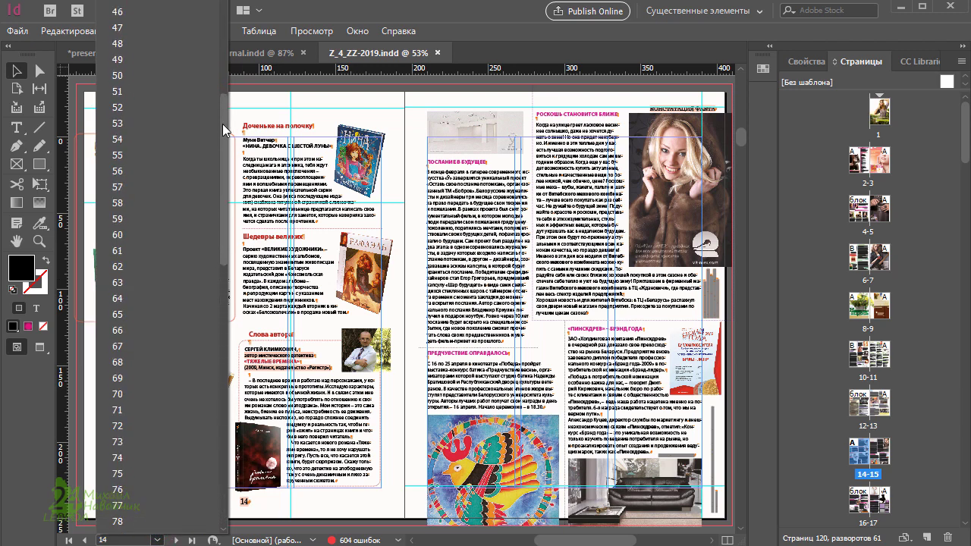
{"action": "left_click", "coordinate": [459, 29]}
{"action": "scroll", "coordinate": [548, 305], "scroll_direction": "down", "scroll_amount": 10}
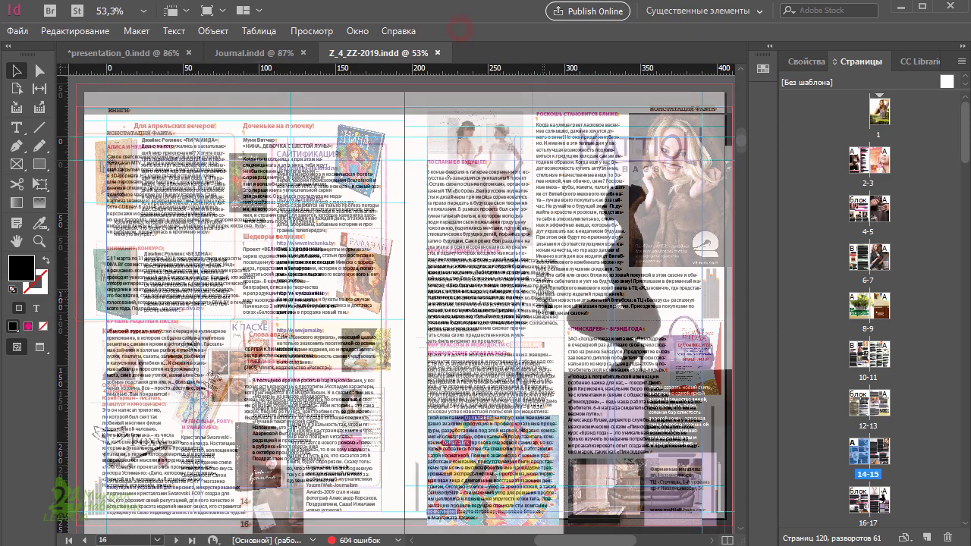
{"action": "scroll", "coordinate": [547, 306], "scroll_direction": "down", "scroll_amount": 10}
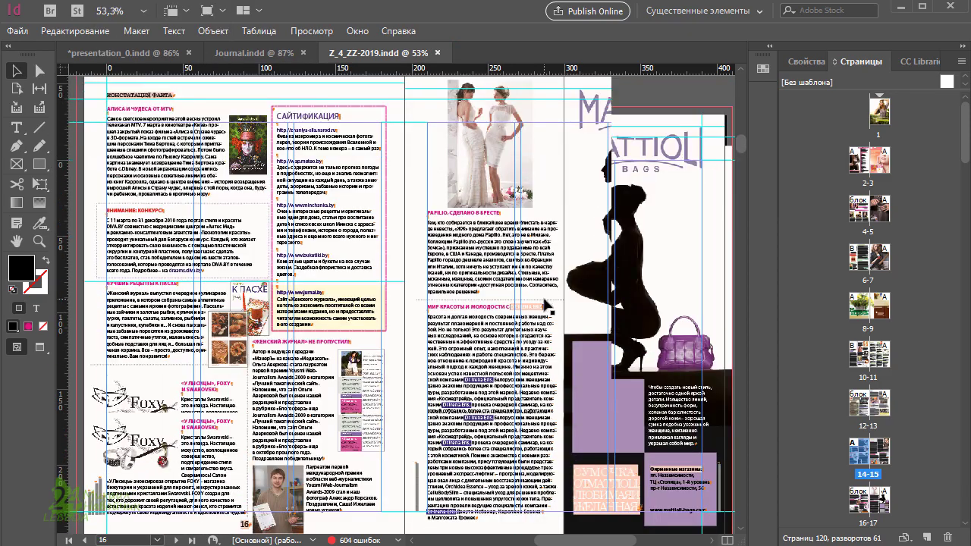
{"action": "scroll", "coordinate": [547, 305], "scroll_direction": "down", "scroll_amount": 10}
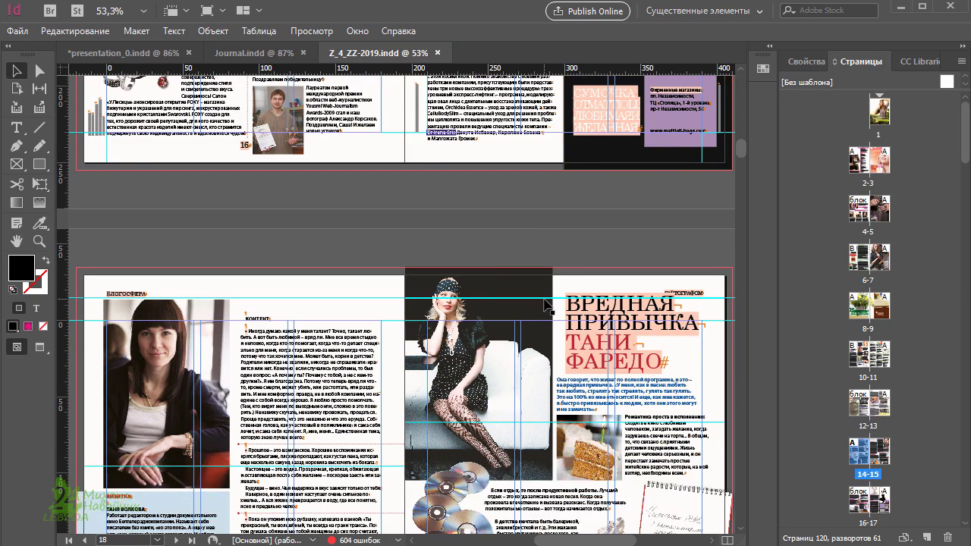
{"action": "scroll", "coordinate": [548, 305], "scroll_direction": "down", "scroll_amount": 10}
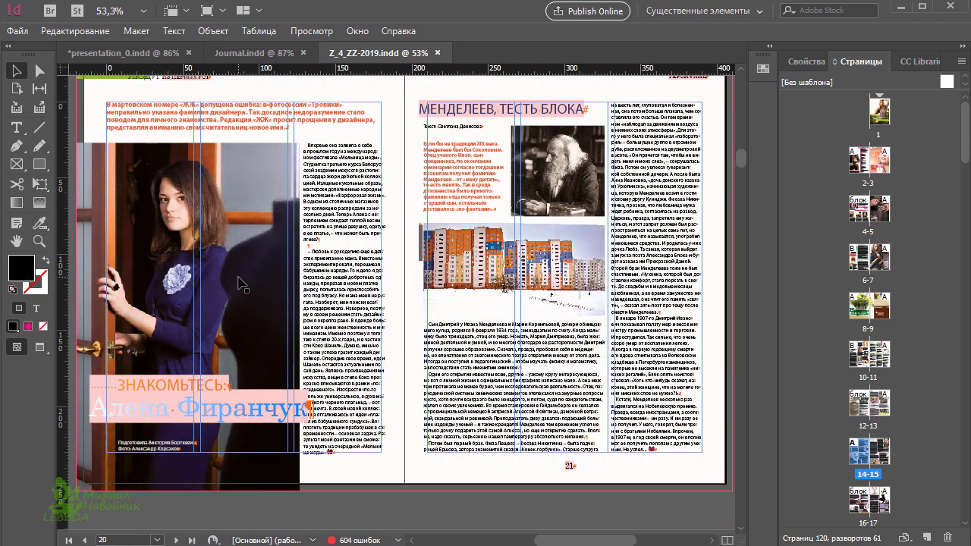
{"action": "left_click", "coordinate": [240, 284]}
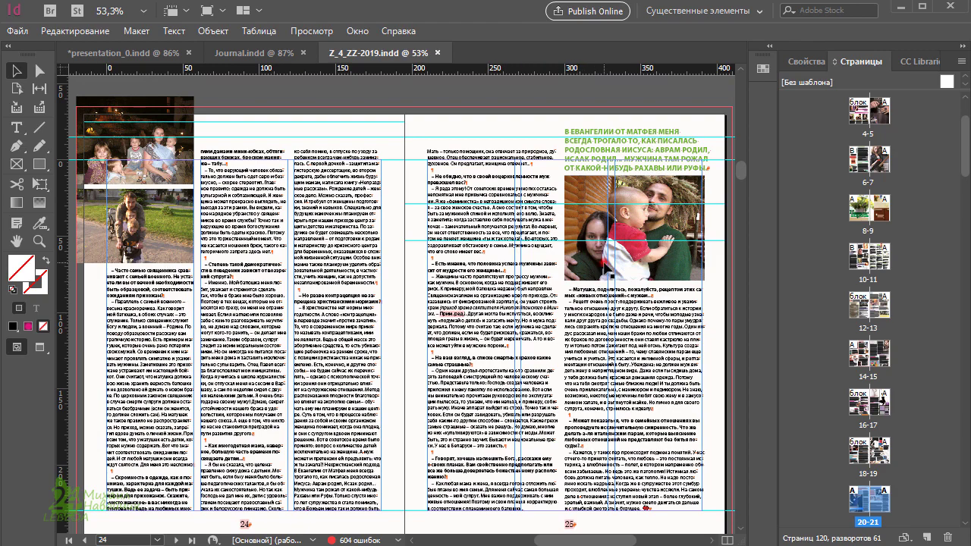
{"action": "left_click", "coordinate": [605, 265]}
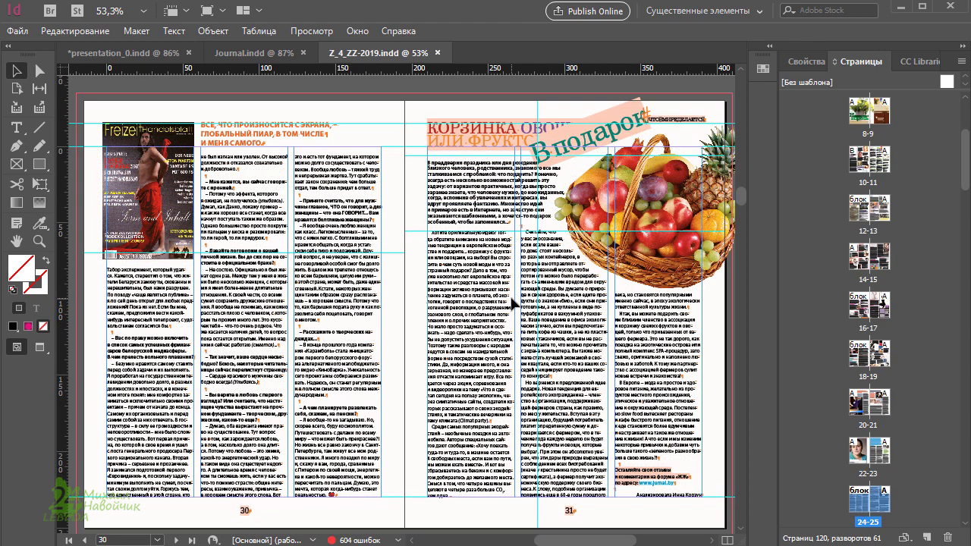
{"action": "scroll", "coordinate": [513, 304], "scroll_direction": "down", "scroll_amount": 5}
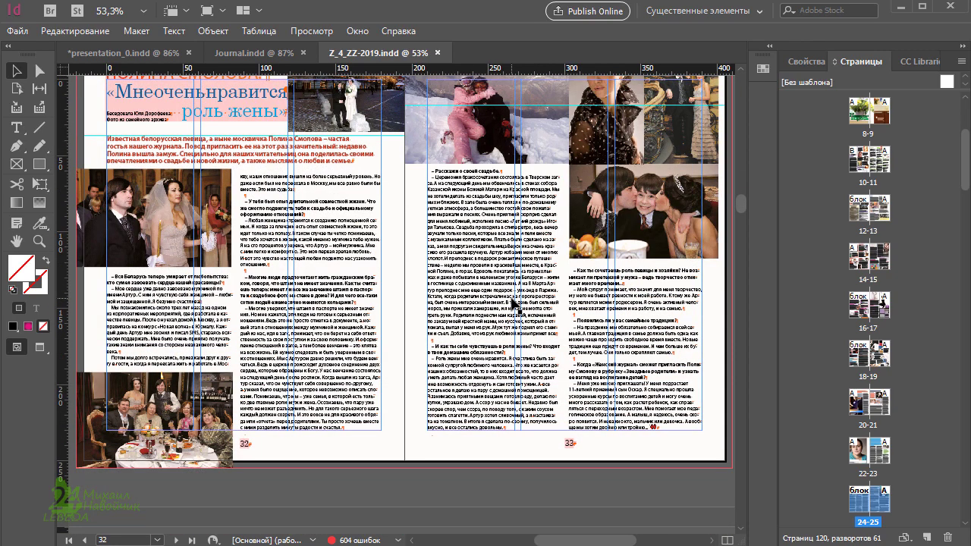
{"action": "scroll", "coordinate": [513, 303], "scroll_direction": "down", "scroll_amount": 8}
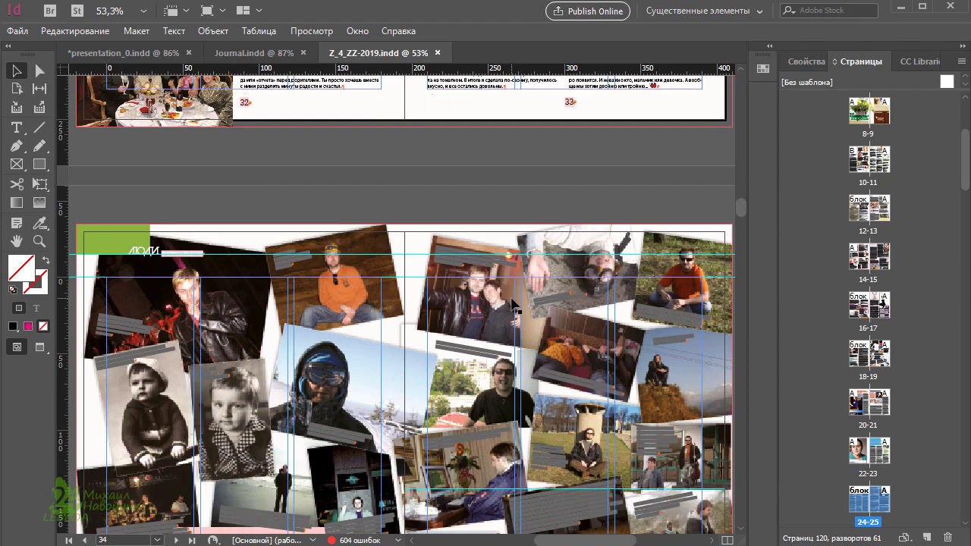
{"action": "scroll", "coordinate": [512, 304], "scroll_direction": "down", "scroll_amount": 8}
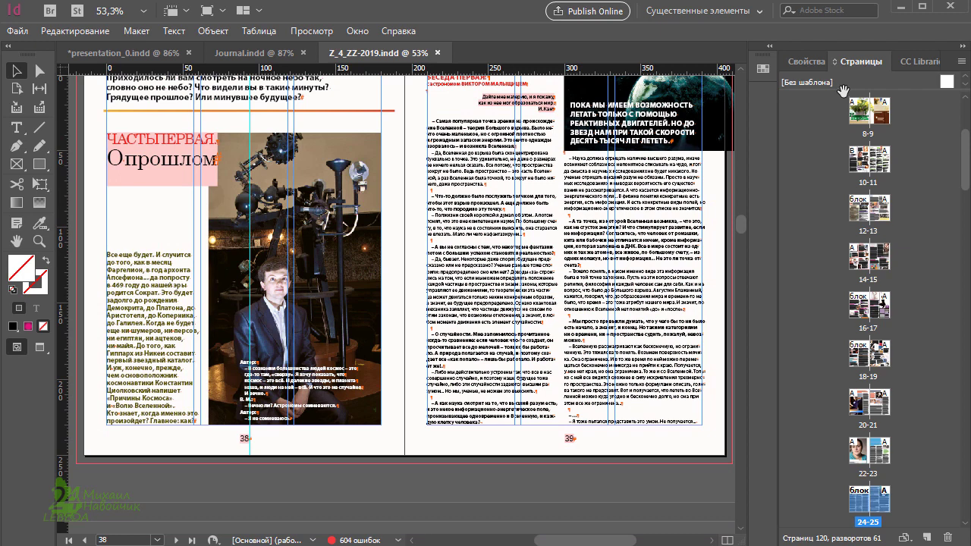
Step: Expand the list of master pages and examine the section masters, including блок-ПСИХОЛОГИЯ, РАБОТА, ЛЮДИ, МОДА, ЗДОРОВЬЕ and КУХНЯ
{"action": "double_click", "coordinate": [844, 89]}
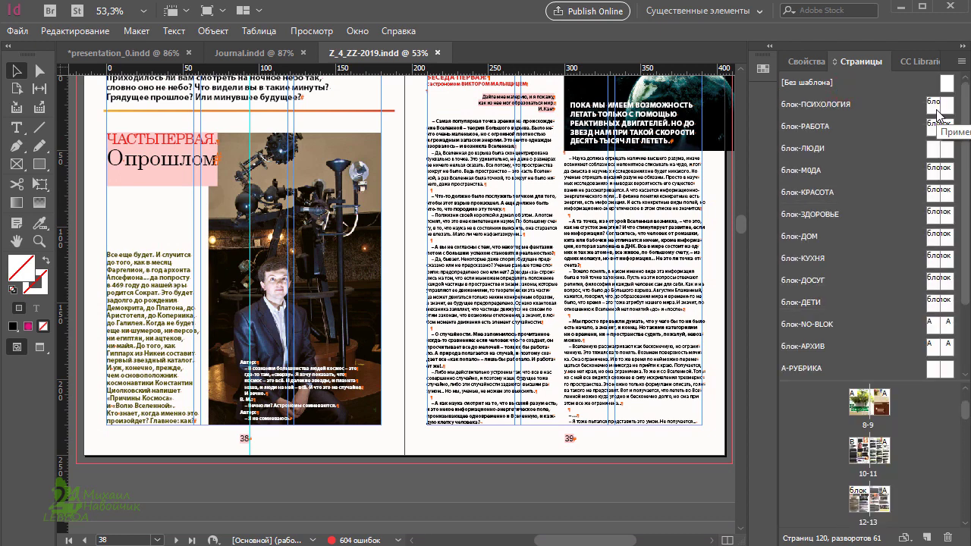
{"action": "double_click", "coordinate": [937, 112]}
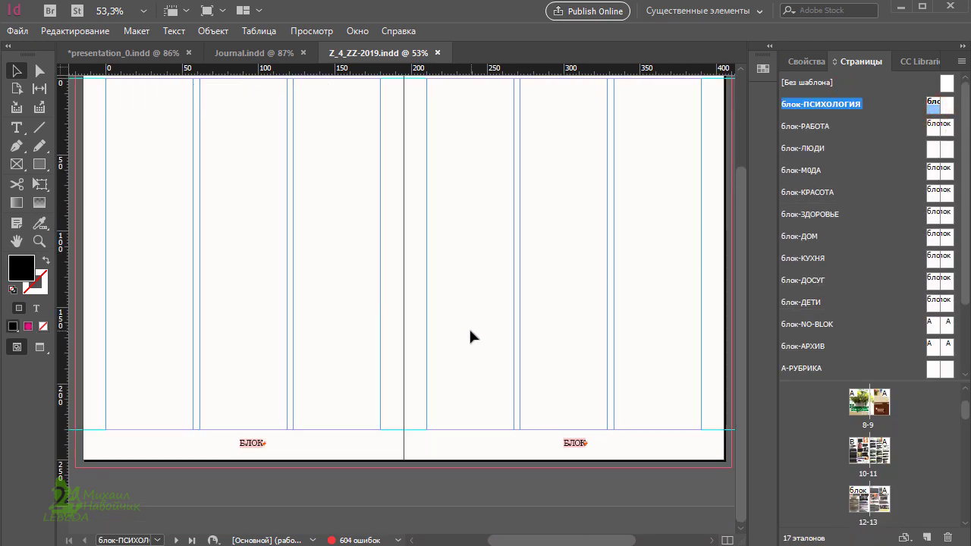
{"action": "scroll", "coordinate": [468, 326], "scroll_direction": "up", "scroll_amount": 3}
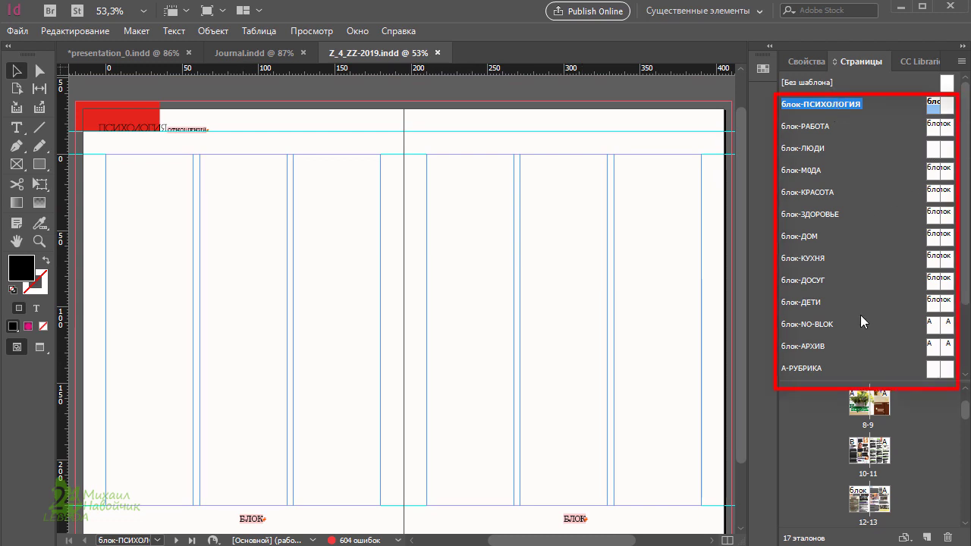
{"action": "double_click", "coordinate": [825, 126]}
{"action": "double_click", "coordinate": [823, 148]}
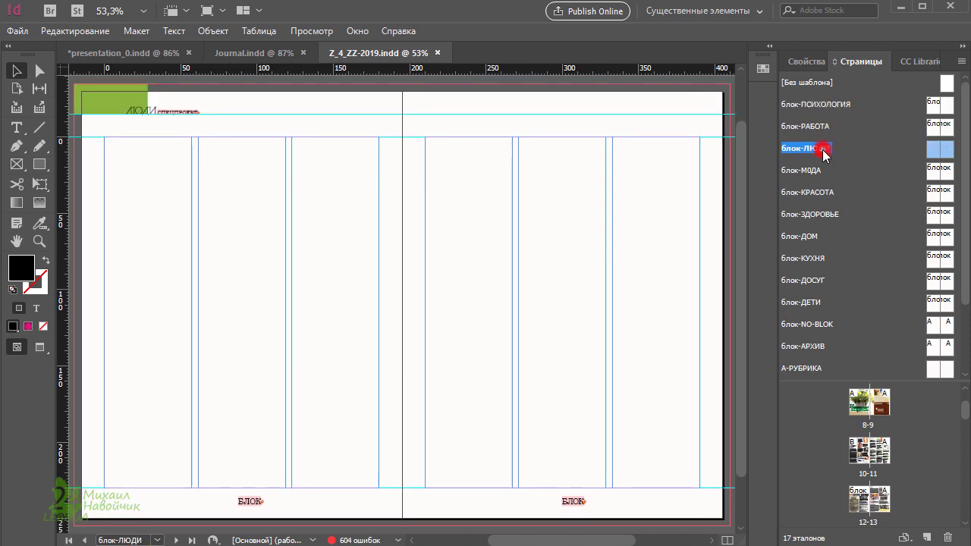
{"action": "double_click", "coordinate": [821, 171]}
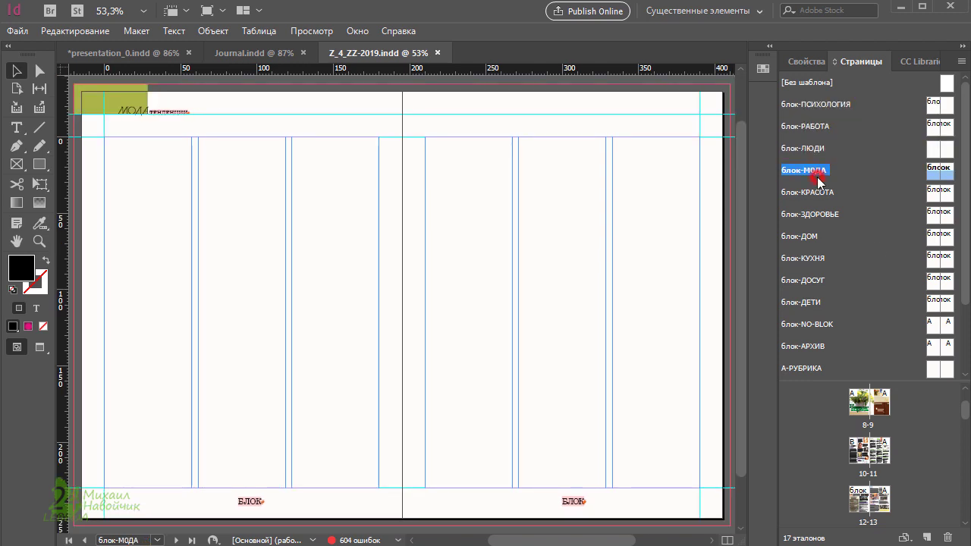
{"action": "double_click", "coordinate": [822, 215]}
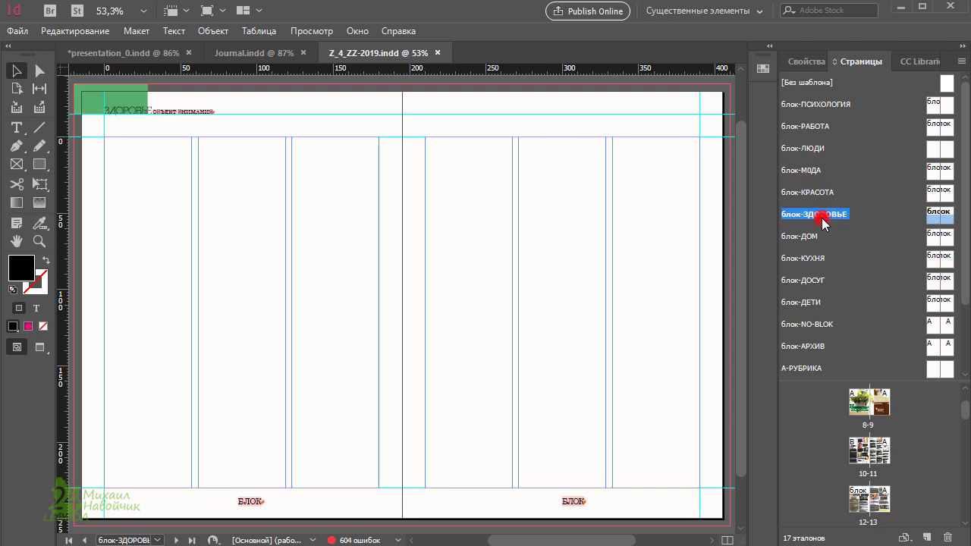
{"action": "double_click", "coordinate": [811, 259]}
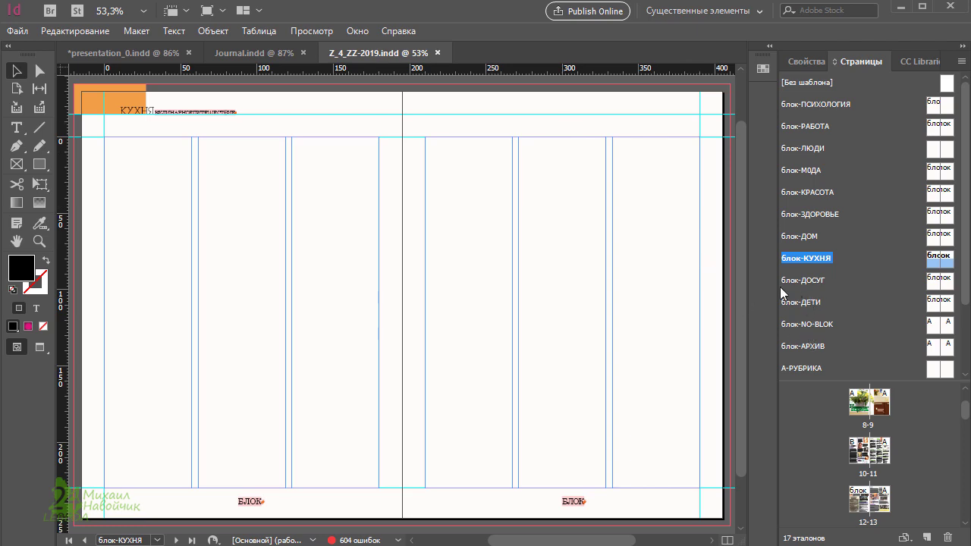
Step: Open page 3 of Journal.indd and check the «Интересные уроки» page in the browser presentation as its reference
{"action": "key", "text": "ctrl+Page_Up"}
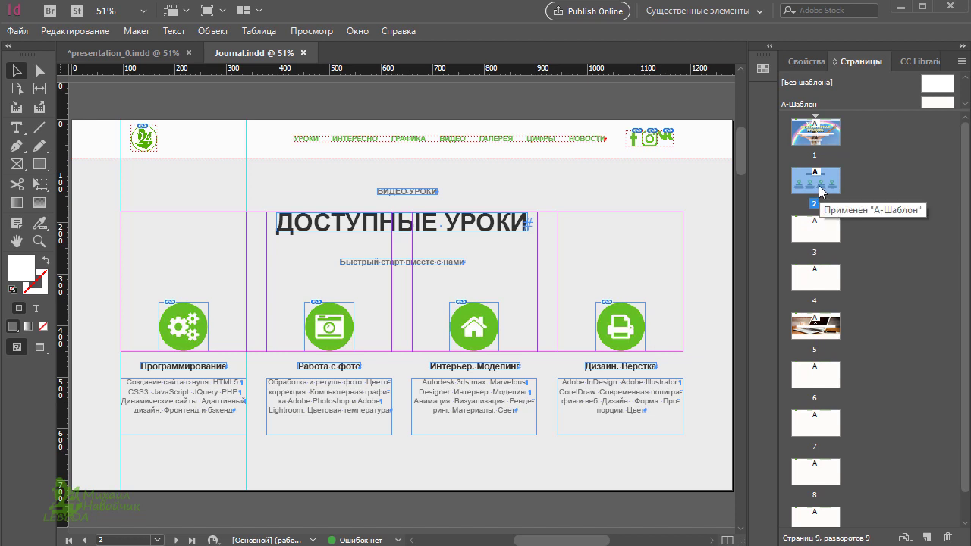
{"action": "double_click", "coordinate": [821, 189]}
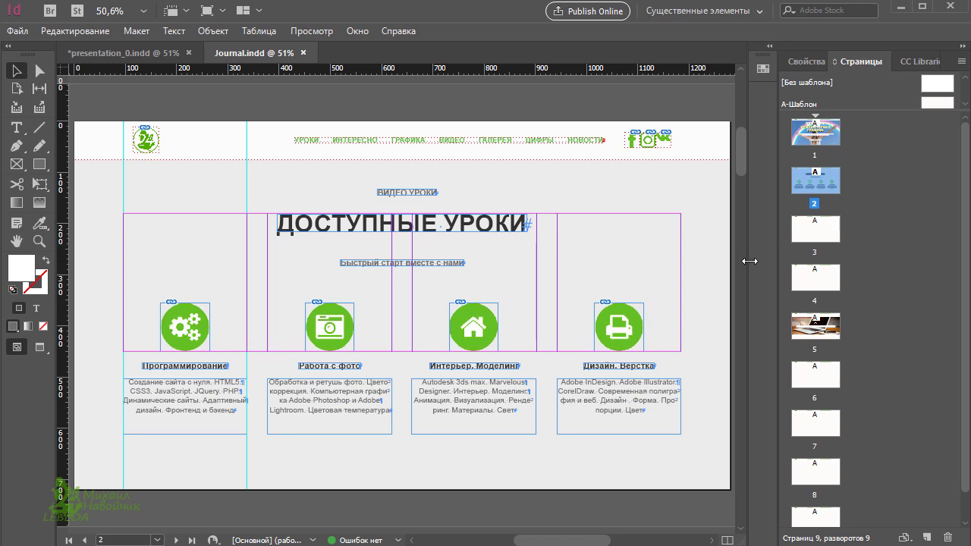
{"action": "double_click", "coordinate": [819, 231]}
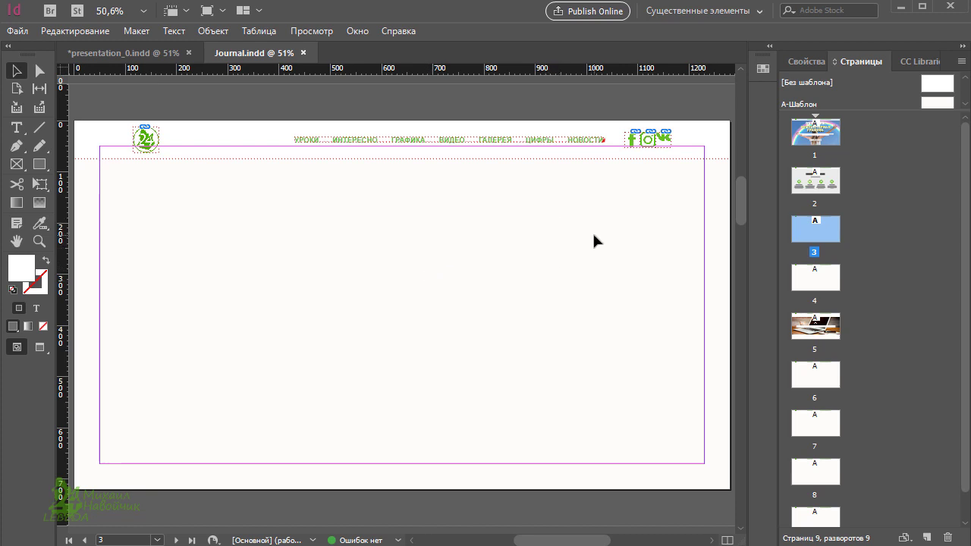
{"action": "key", "text": "alt+Tab"}
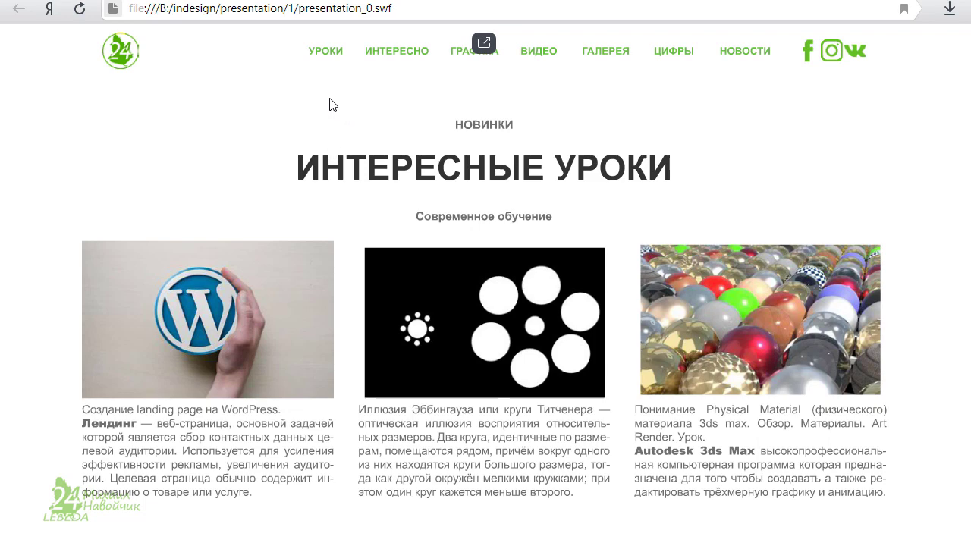
{"action": "key", "text": "alt+Tab"}
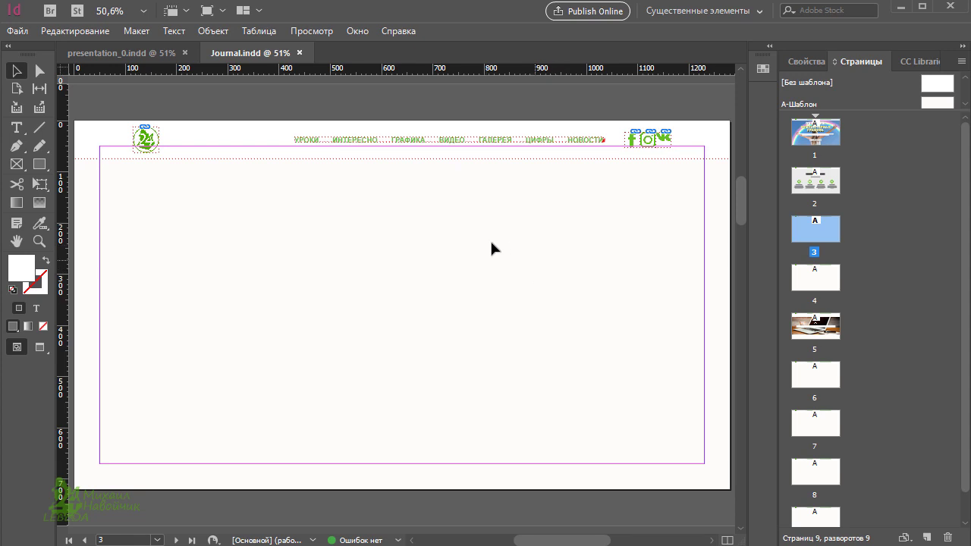
Step: Enlarge the master list, view the А-Шаблон master page and return to page 3
{"action": "left_click_drag", "start_coordinate": [840, 111], "coordinate": [903, 160]}
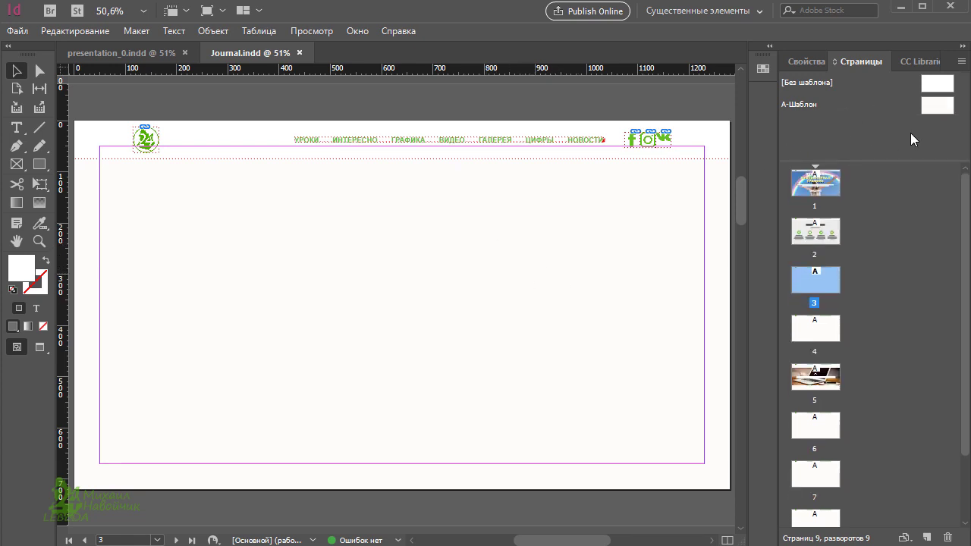
{"action": "double_click", "coordinate": [937, 106]}
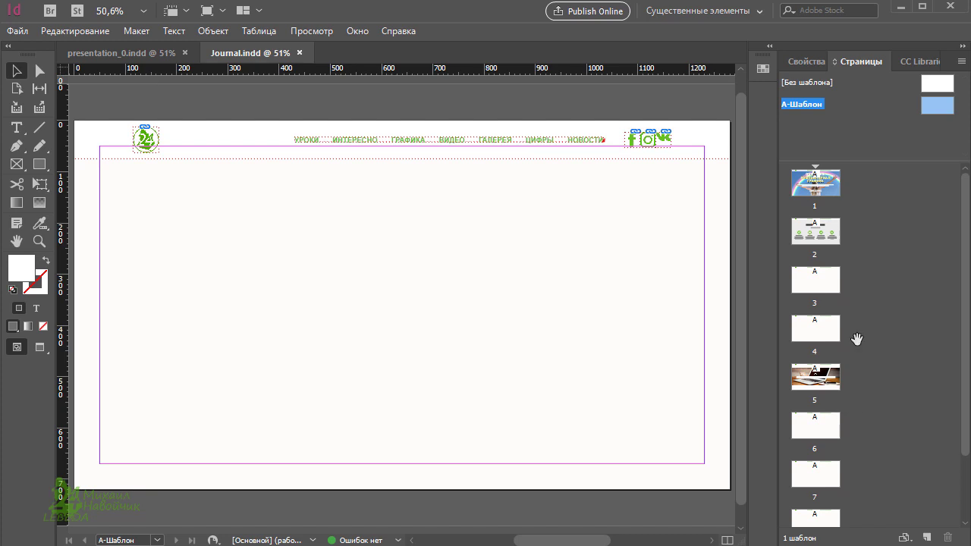
{"action": "double_click", "coordinate": [815, 286]}
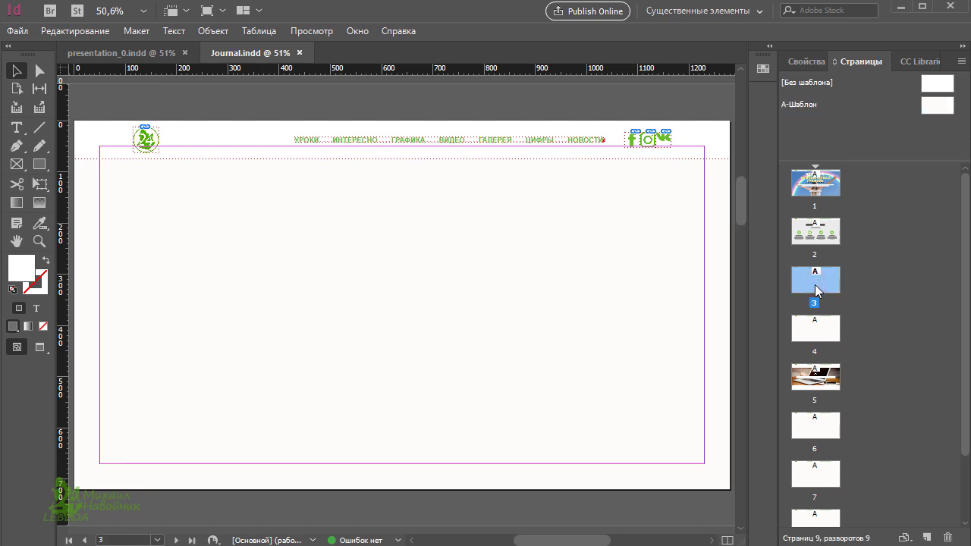
{"action": "left_click", "coordinate": [157, 540]}
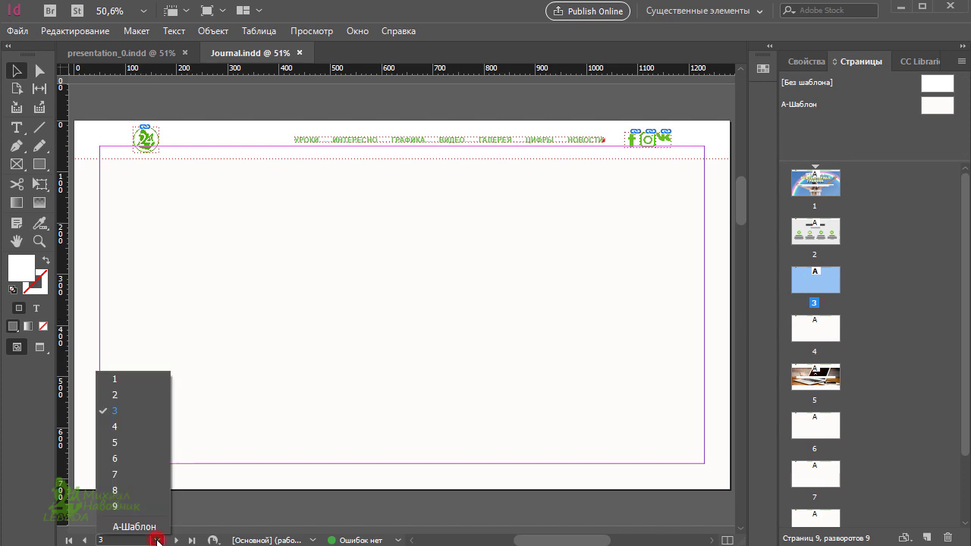
{"action": "left_click", "coordinate": [147, 415]}
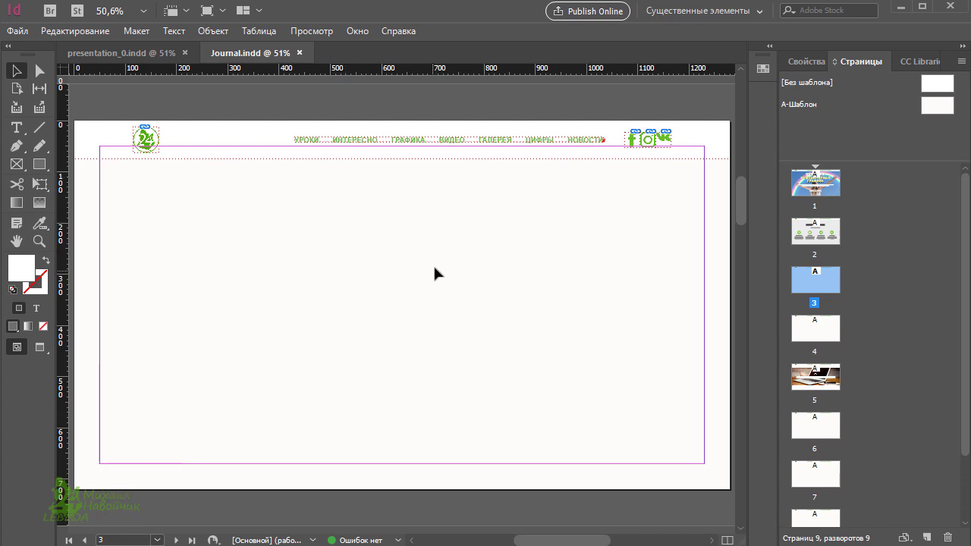
Step: Set page 3's margins to 180 px at the top, 210 px at the bottom and 95 px on both sides
{"action": "left_click", "coordinate": [135, 29]}
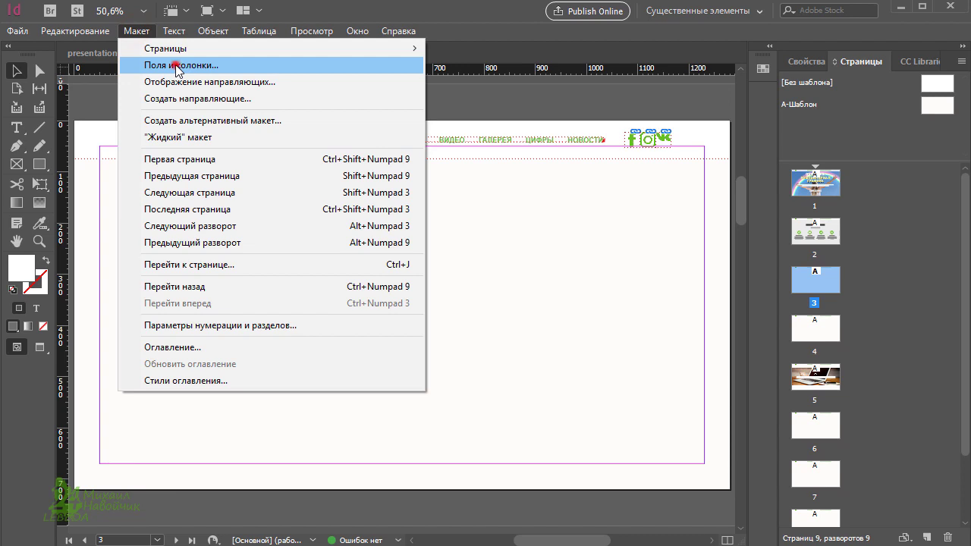
{"action": "left_click", "coordinate": [176, 66]}
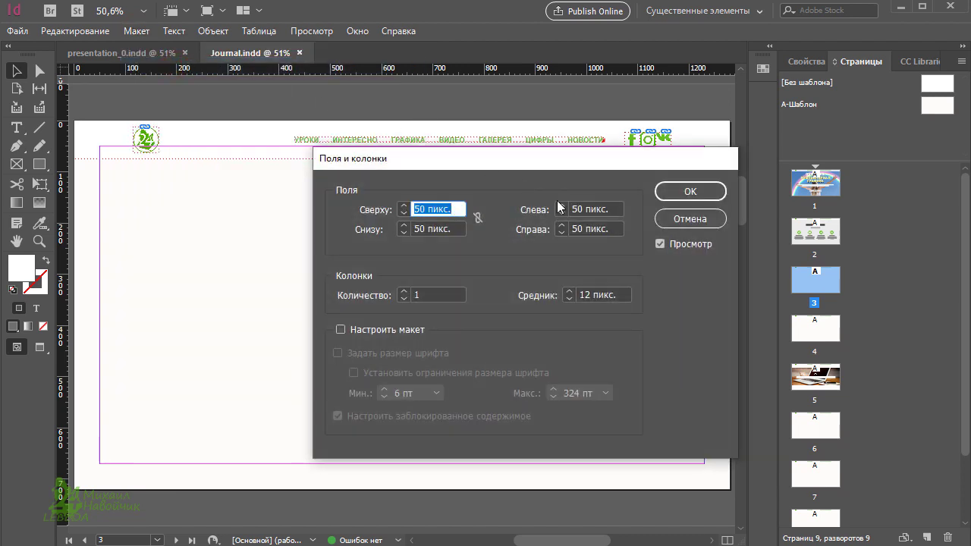
{"action": "left_click", "coordinate": [461, 208]}
{"action": "double_click", "coordinate": [425, 208]}
{"action": "type", "text": "180"}
{"action": "left_click", "coordinate": [443, 229]}
{"action": "double_click", "coordinate": [443, 229]}
{"action": "type", "text": "210"}
{"action": "left_click", "coordinate": [447, 207]}
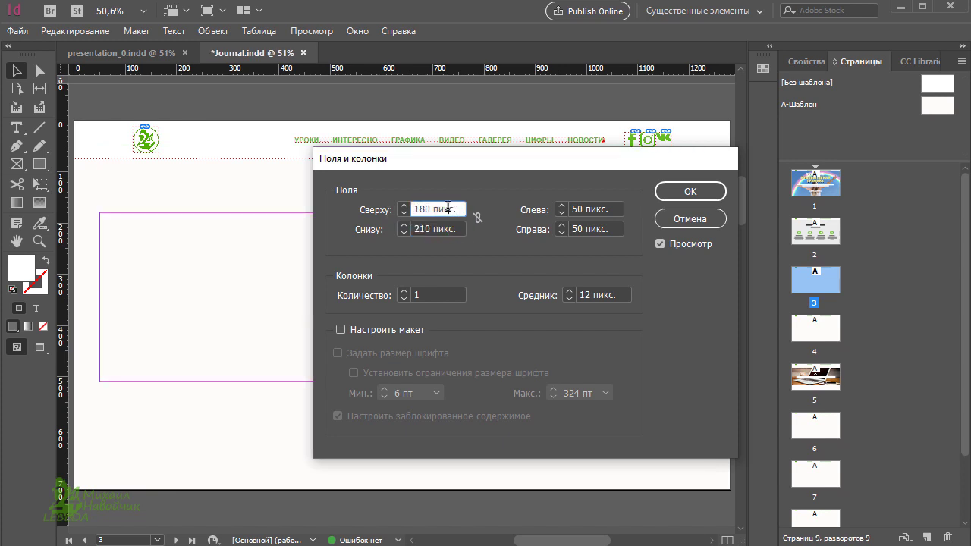
{"action": "double_click", "coordinate": [607, 209]}
{"action": "type", "text": "95"}
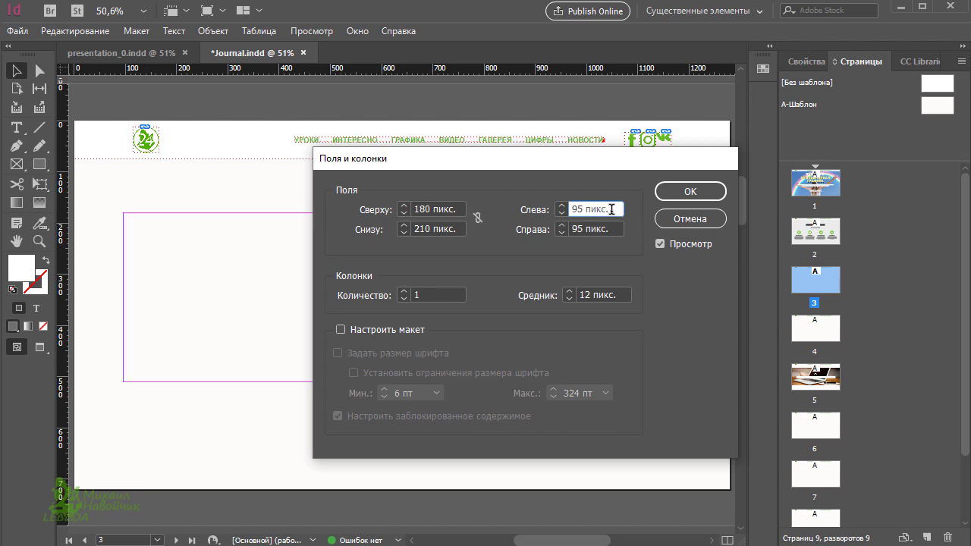
Step: Divide page 3 into 3 columns with a 50 px gutter and apply the layout settings
{"action": "left_click", "coordinate": [404, 291]}
{"action": "left_click", "coordinate": [404, 291]}
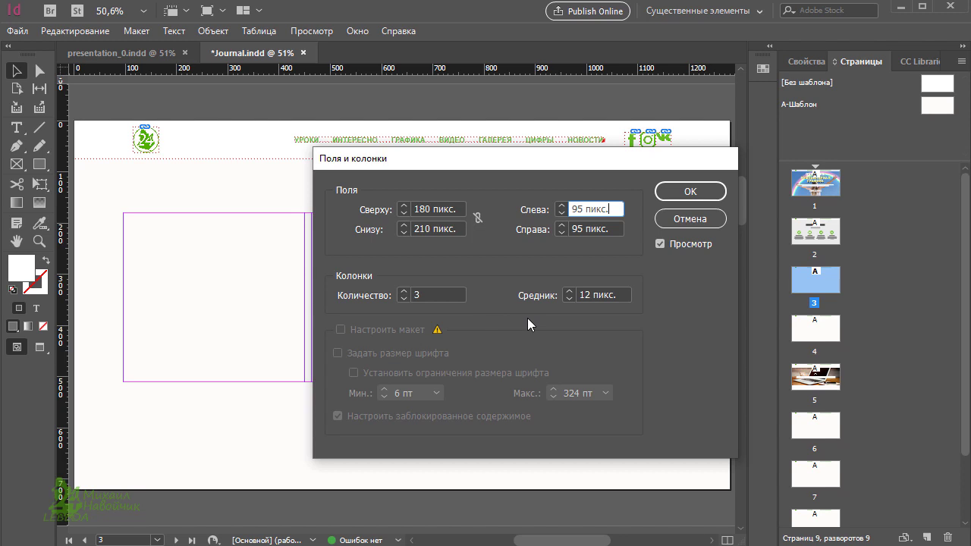
{"action": "left_click", "coordinate": [620, 302]}
{"action": "double_click", "coordinate": [619, 302]}
{"action": "type", "text": "50"}
{"action": "left_click", "coordinate": [440, 295]}
{"action": "left_click", "coordinate": [690, 191]}
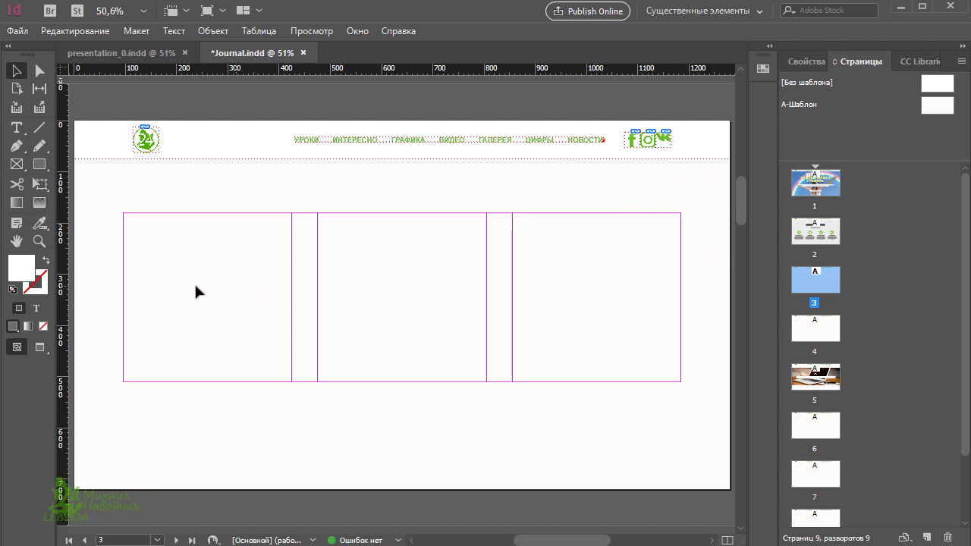
Step: Add a vertical guide on page 3's left margin and a horizontal guide below the columns at Y 530 px
{"action": "left_click_drag", "start_coordinate": [62, 311], "coordinate": [125, 354]}
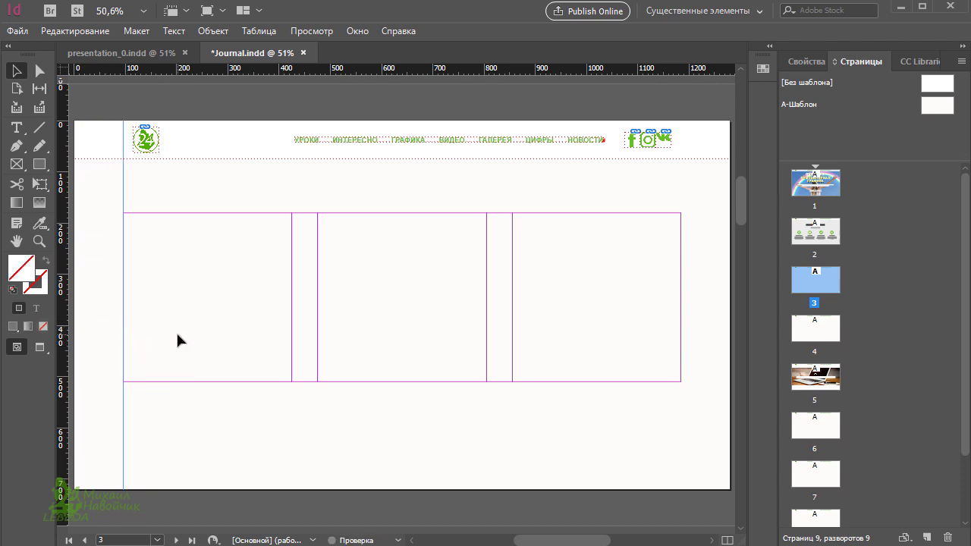
{"action": "left_click_drag", "start_coordinate": [238, 69], "coordinate": [210, 398]}
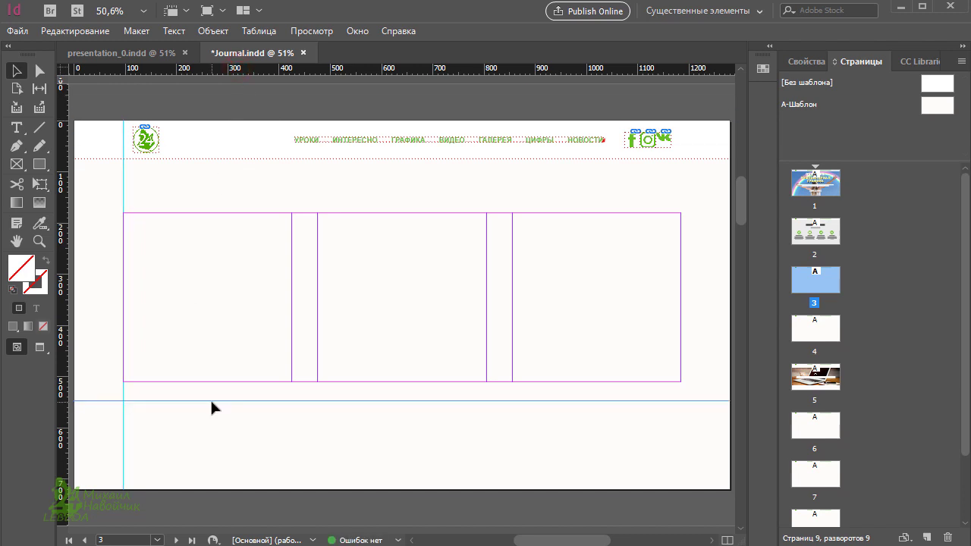
{"action": "left_click", "coordinate": [356, 31]}
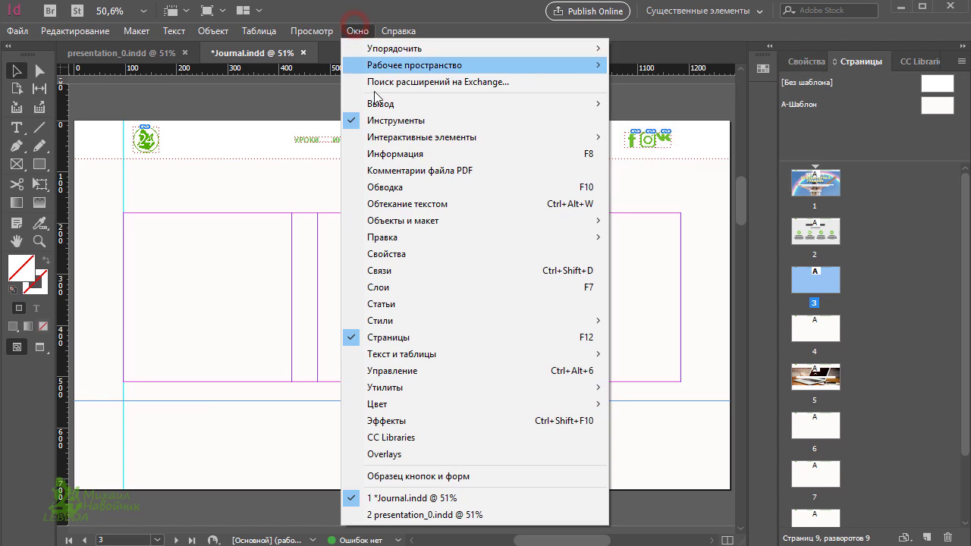
{"action": "left_click", "coordinate": [413, 253]}
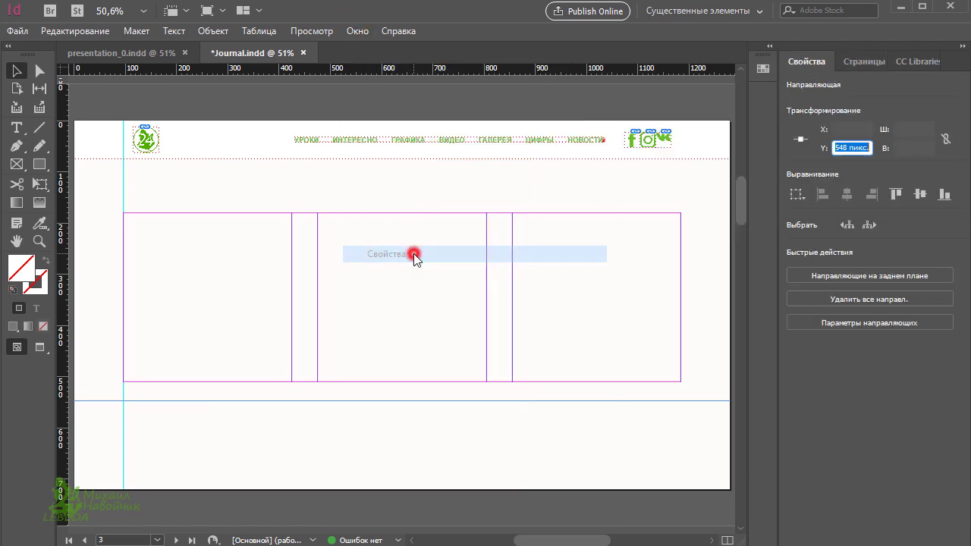
{"action": "left_click", "coordinate": [847, 146]}
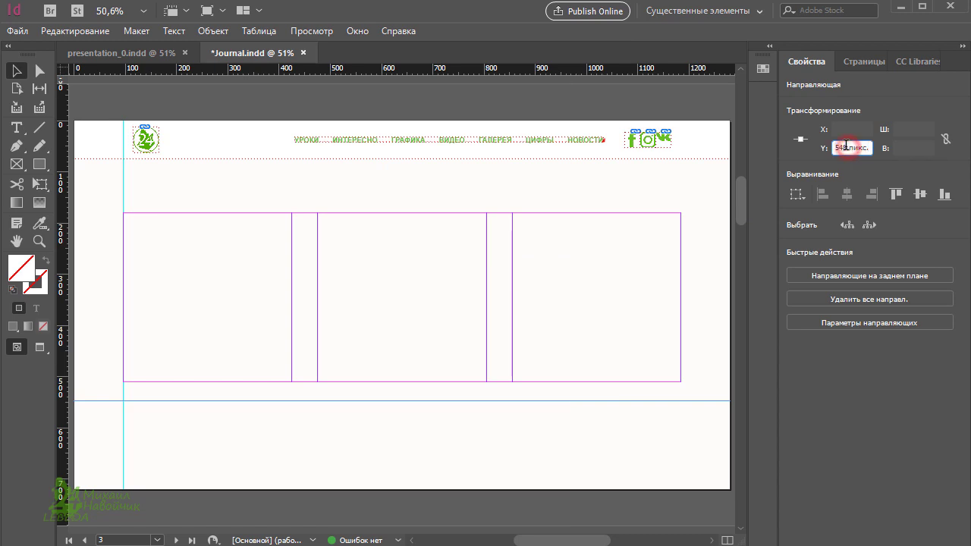
{"action": "double_click", "coordinate": [847, 146]}
{"action": "type", "text": "530"}
{"action": "key", "text": "Return"}
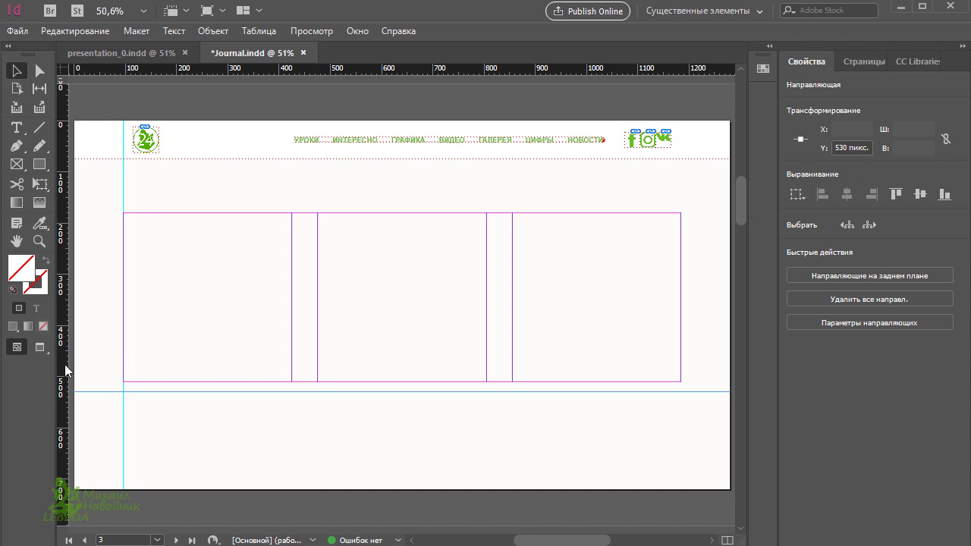
Step: Add vertical guides on page 3's right margin and on the four inner column edges
{"action": "left_click_drag", "start_coordinate": [60, 369], "coordinate": [682, 369]}
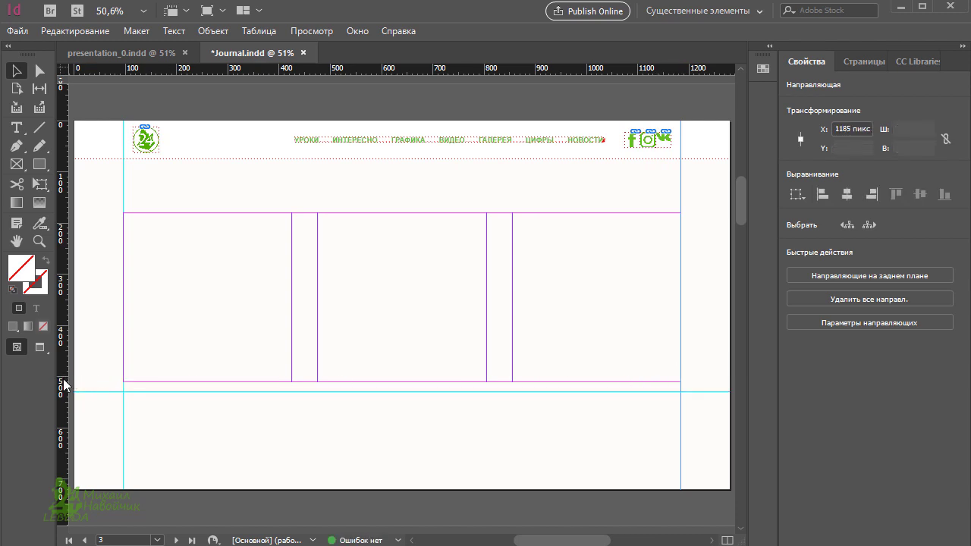
{"action": "left_click_drag", "start_coordinate": [69, 386], "coordinate": [292, 383]}
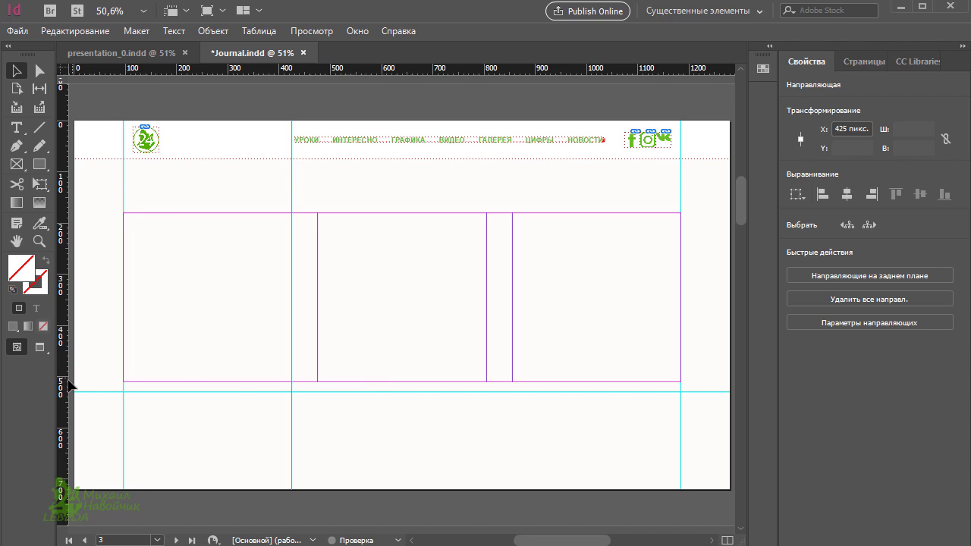
{"action": "left_click_drag", "start_coordinate": [67, 386], "coordinate": [320, 386]}
{"action": "left_click_drag", "start_coordinate": [62, 387], "coordinate": [489, 390]}
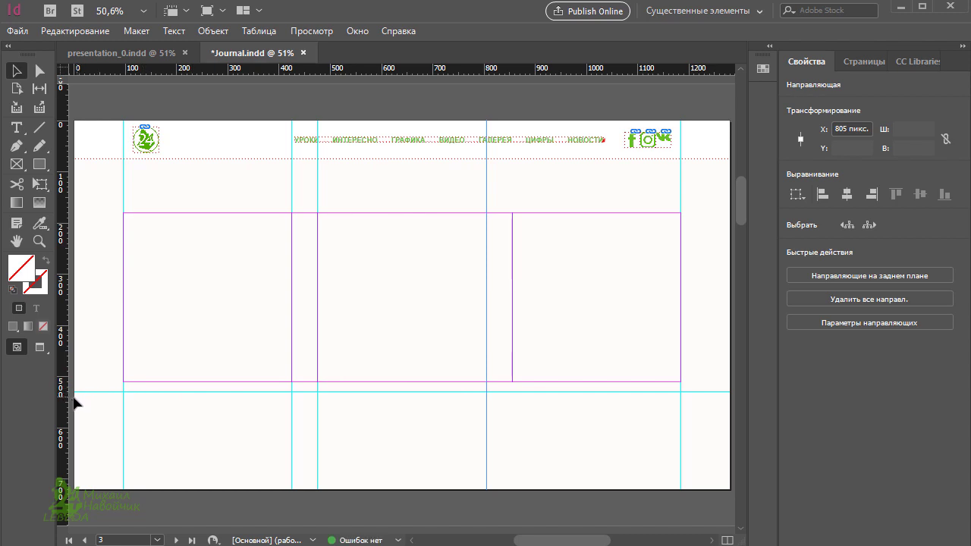
{"action": "left_click_drag", "start_coordinate": [63, 399], "coordinate": [512, 396]}
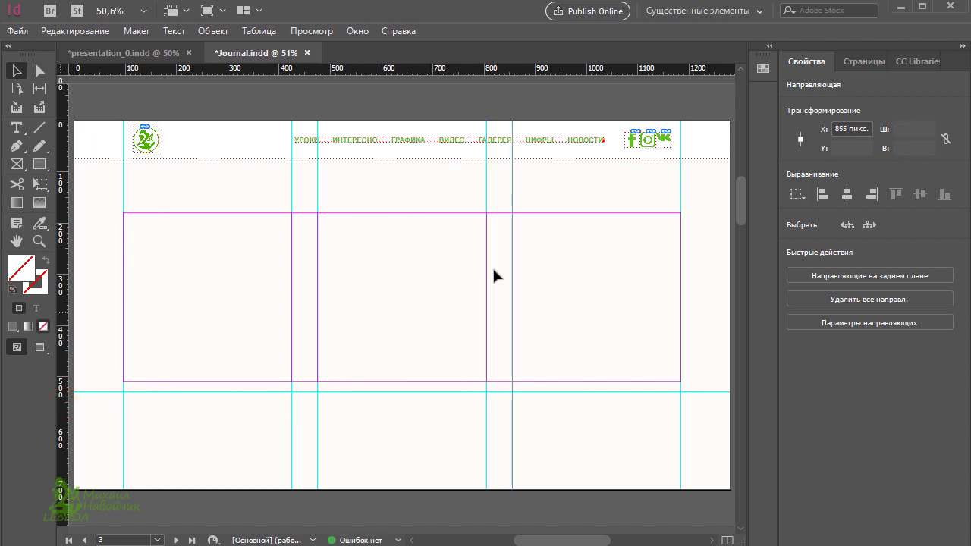
Step: Add two horizontal guides on page 3 at Y 130 px and Y 260 px
{"action": "left_click_drag", "start_coordinate": [460, 69], "coordinate": [457, 176]}
{"action": "left_click", "coordinate": [838, 148]}
{"action": "type", "text": "130 пикс."}
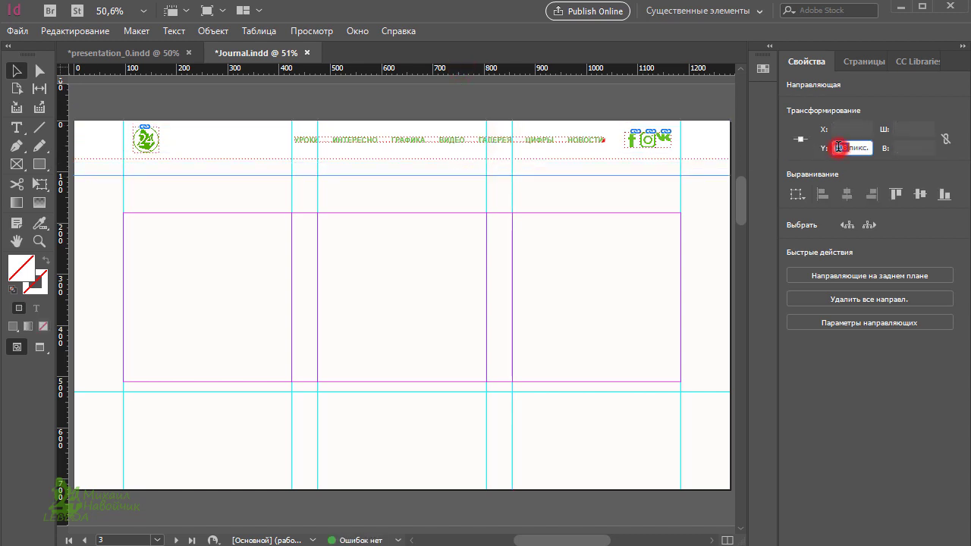
{"action": "key", "text": "Return"}
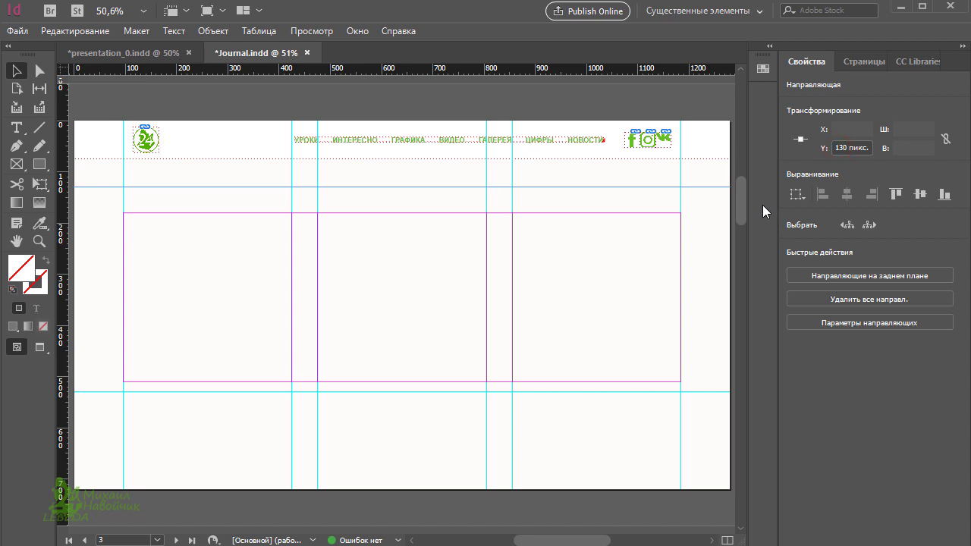
{"action": "left_click_drag", "start_coordinate": [517, 68], "coordinate": [498, 229]}
{"action": "left_click_drag", "start_coordinate": [848, 147], "coordinate": [816, 151]}
{"action": "type", "text": "260"}
{"action": "key", "text": "Return"}
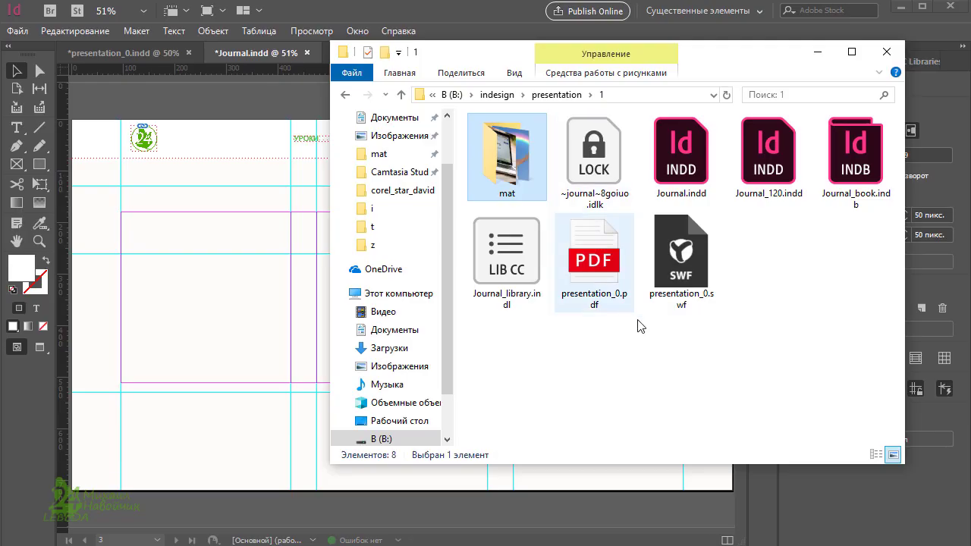
Step: Place m3-1_wordpress.jpg from the mat folder on page 3, aligned with the first column's lower-left corner
{"action": "double_click", "coordinate": [513, 176]}
{"action": "left_click_drag", "start_coordinate": [902, 188], "coordinate": [133, 337]}
{"action": "scroll", "coordinate": [125, 383], "scroll_direction": "up", "scroll_amount": 4}
{"action": "scroll", "coordinate": [172, 314], "scroll_direction": "down", "scroll_amount": 4}
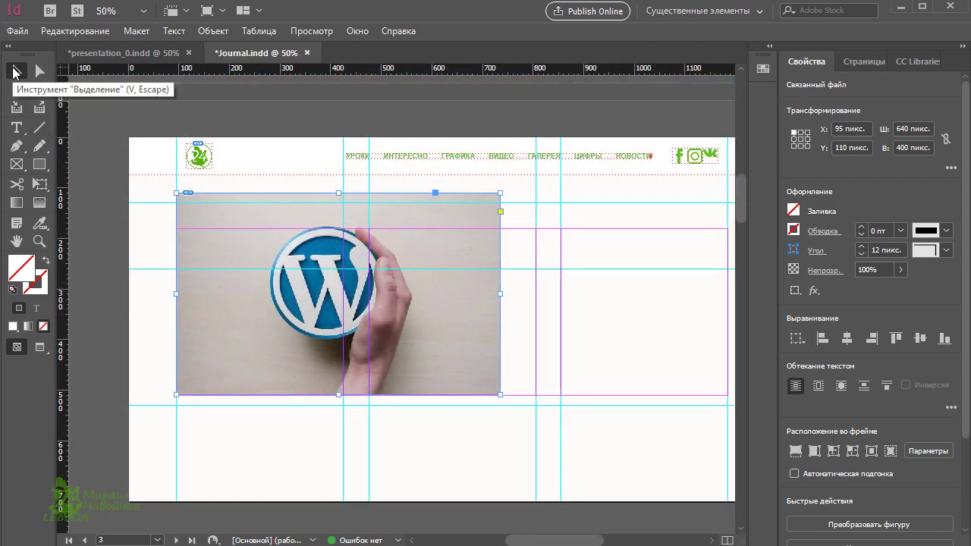
Step: Scale the WordPress image and its frame proportionally to the first column's width of 330 px, keeping its lower-left corner in place
{"action": "left_click", "coordinate": [14, 72]}
{"action": "key", "text": "ctrl+shift"}
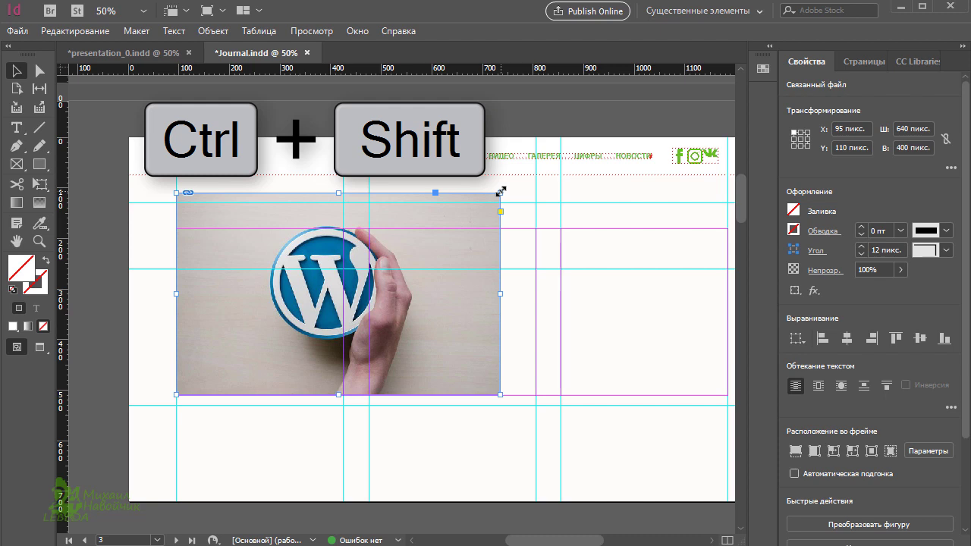
{"action": "left_click_drag", "start_coordinate": [499, 191], "coordinate": [350, 302]}
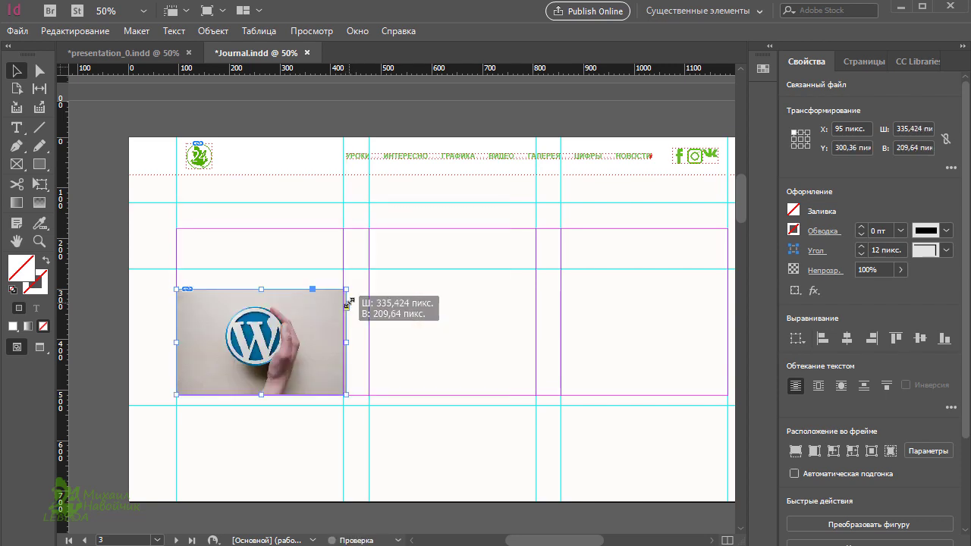
{"action": "key", "text": "ctrl+1"}
{"action": "left_click_drag", "start_coordinate": [308, 341], "coordinate": [442, 293]}
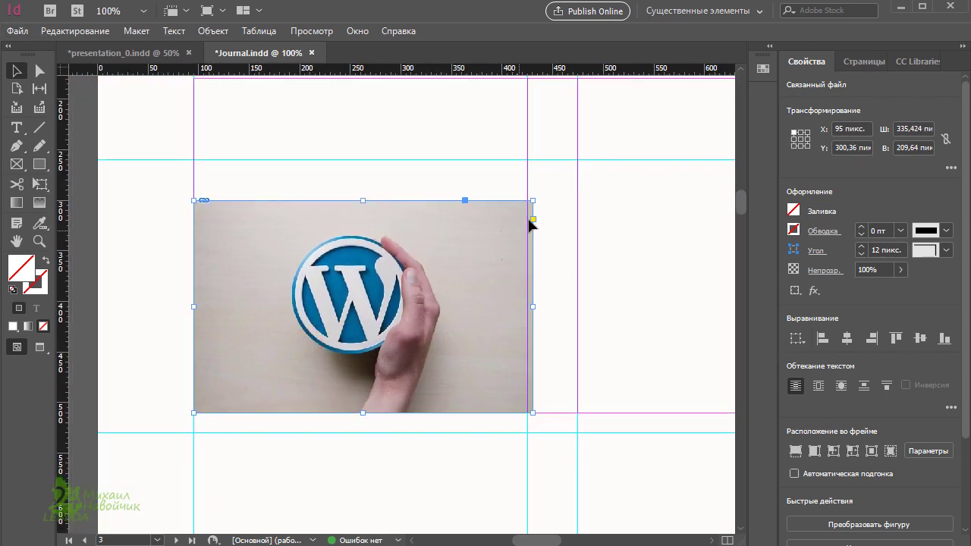
{"action": "left_click_drag", "start_coordinate": [532, 200], "coordinate": [526, 206]}
{"action": "key", "text": "ctrl+0"}
{"action": "key", "text": "ctrl+shift+a"}
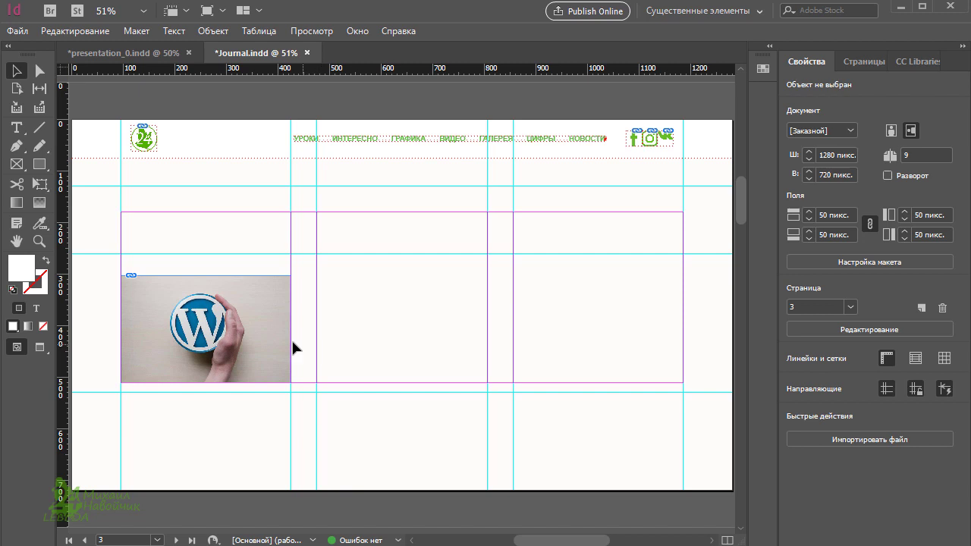
Step: Copy the WordPress image into the second and third columns and replace the middle copy with m3-2_ebbingauza.jpg
{"action": "left_click", "coordinate": [256, 347]}
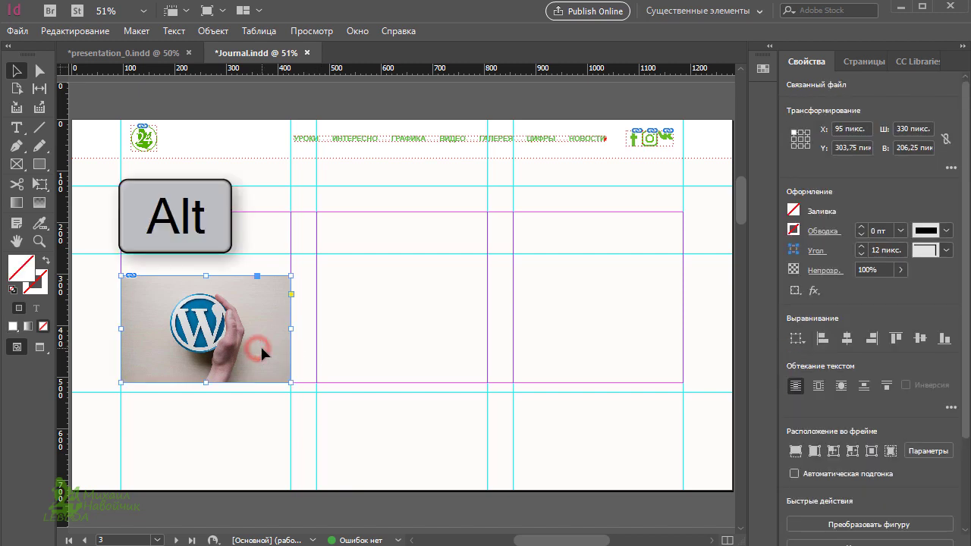
{"action": "left_click_drag", "start_coordinate": [256, 353], "coordinate": [618, 363]}
{"action": "key", "text": "alt+Tab"}
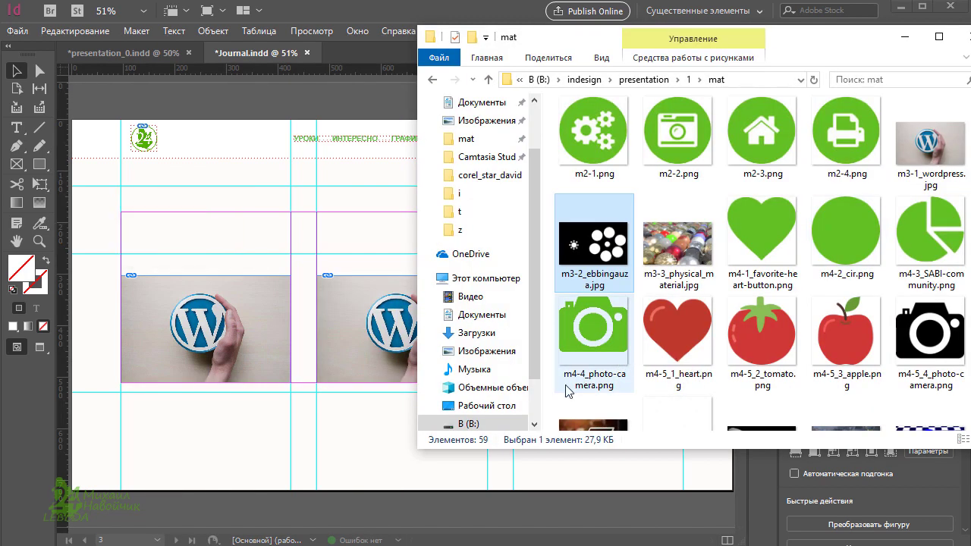
{"action": "left_click_drag", "start_coordinate": [588, 39], "coordinate": [581, 38]}
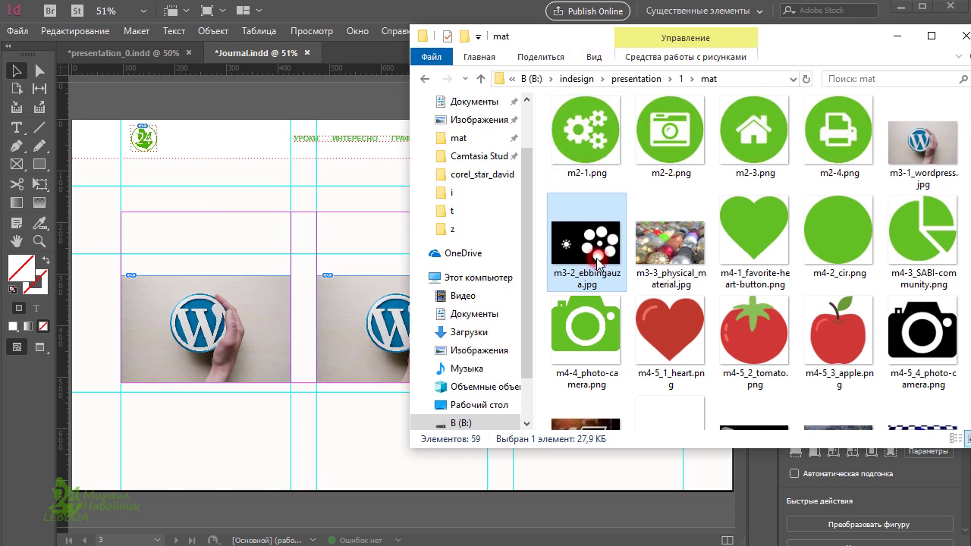
{"action": "left_click_drag", "start_coordinate": [596, 262], "coordinate": [377, 331]}
{"action": "left_click", "coordinate": [258, 423]}
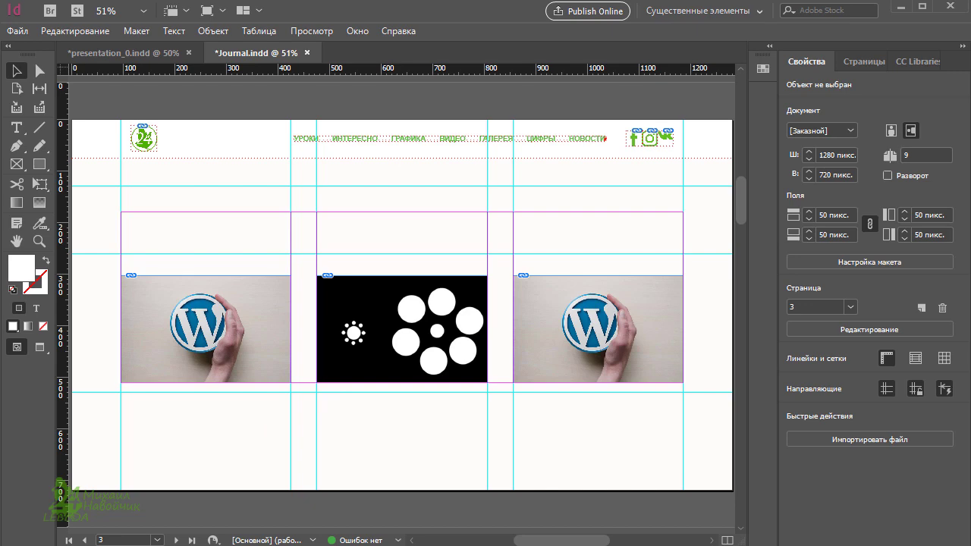
Step: Replace the third column's image with m3-3_physical_material.jpg from the mat folder
{"action": "key", "text": "alt+Tab"}
{"action": "left_click_drag", "start_coordinate": [837, 40], "coordinate": [329, 74]}
{"action": "left_click_drag", "start_coordinate": [167, 317], "coordinate": [586, 343]}
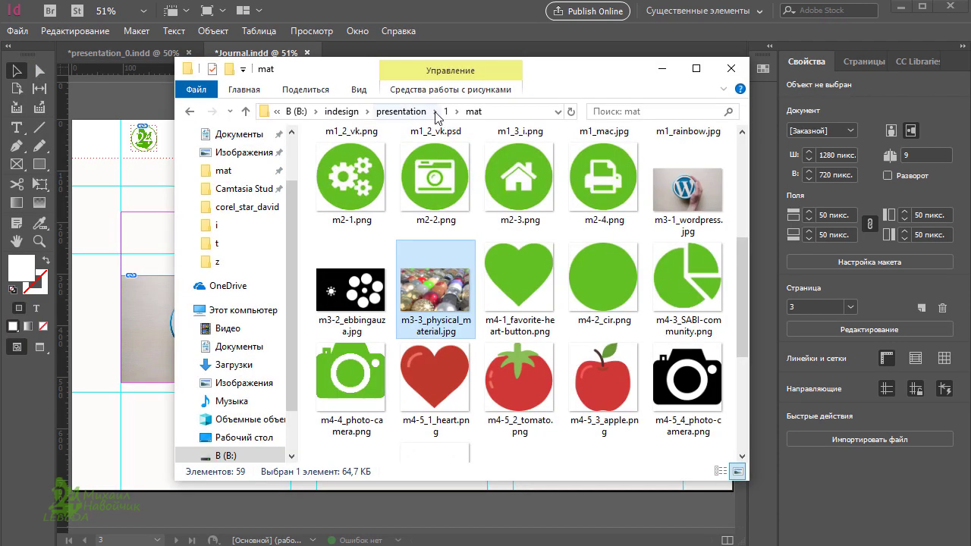
Step: Open presentation_0.pdf from the presentation folder 1 in the Yandex browser
{"action": "scroll", "coordinate": [394, 152], "scroll_direction": "up", "scroll_amount": 2}
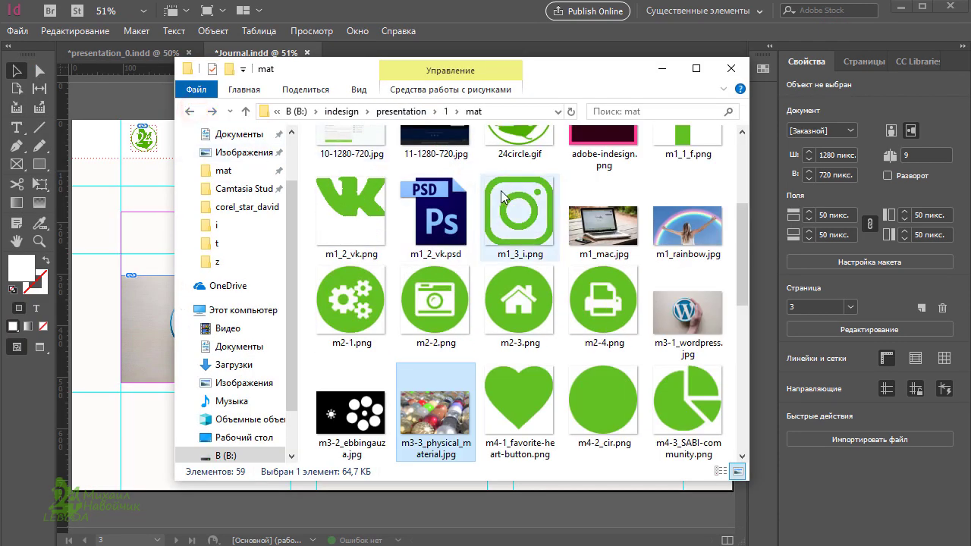
{"action": "left_click", "coordinate": [449, 112]}
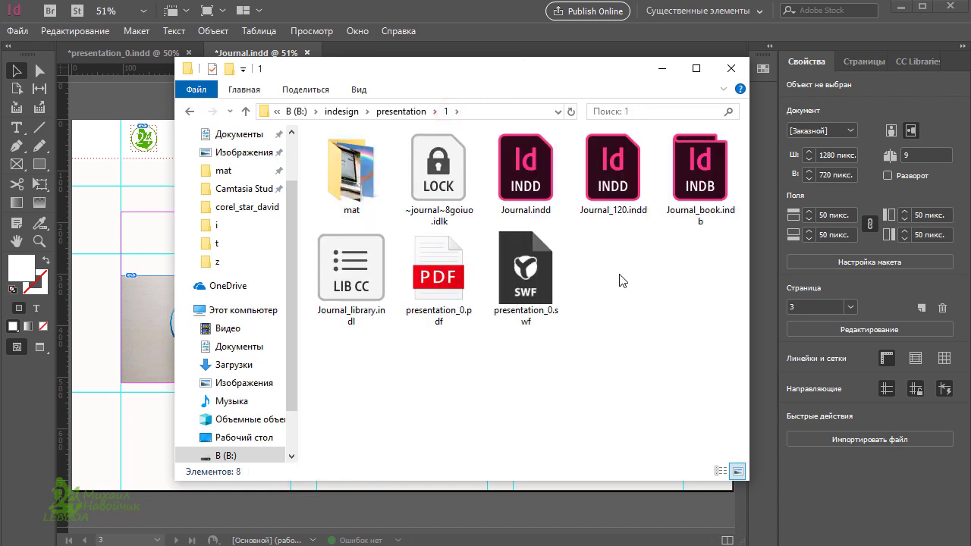
{"action": "left_click", "coordinate": [439, 294]}
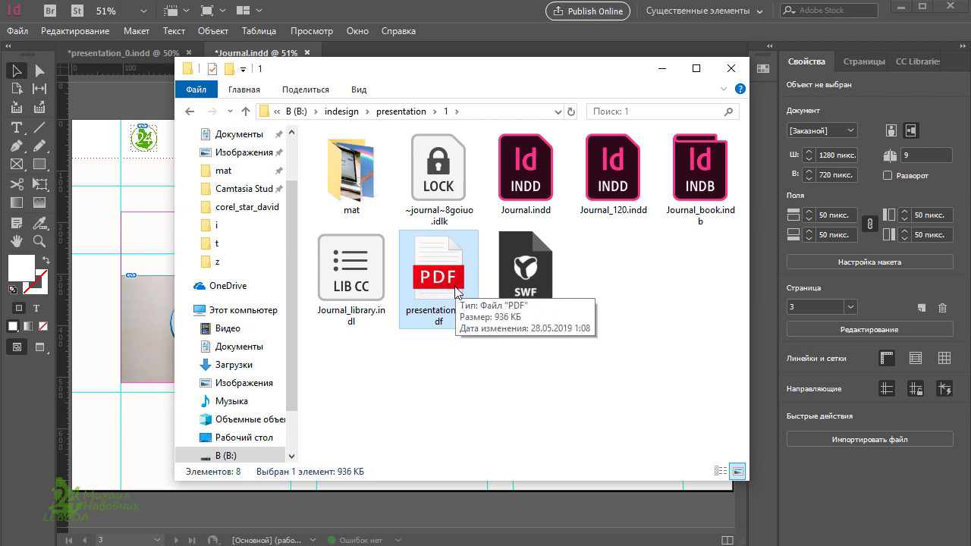
{"action": "right_click", "coordinate": [432, 251]}
{"action": "mouse_move", "coordinate": [698, 372]}
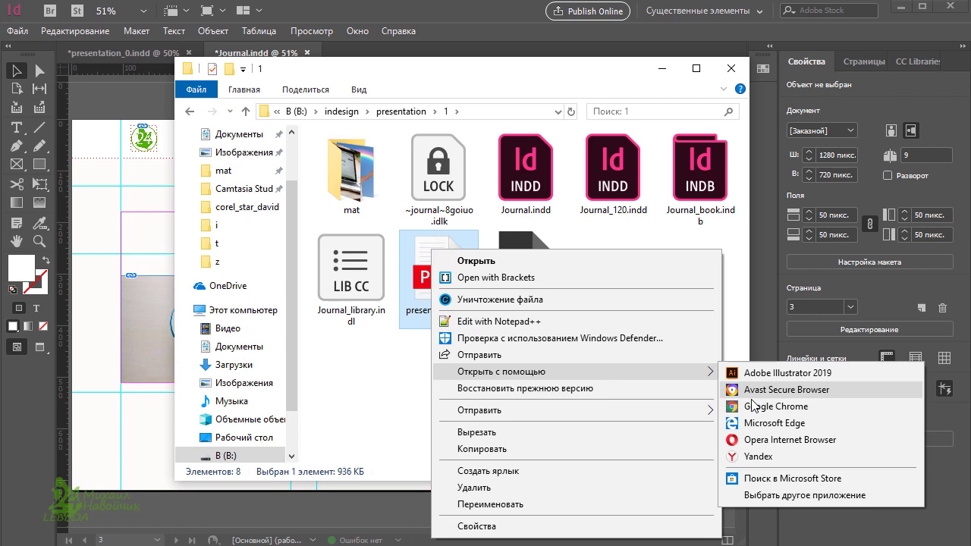
{"action": "left_click", "coordinate": [760, 459]}
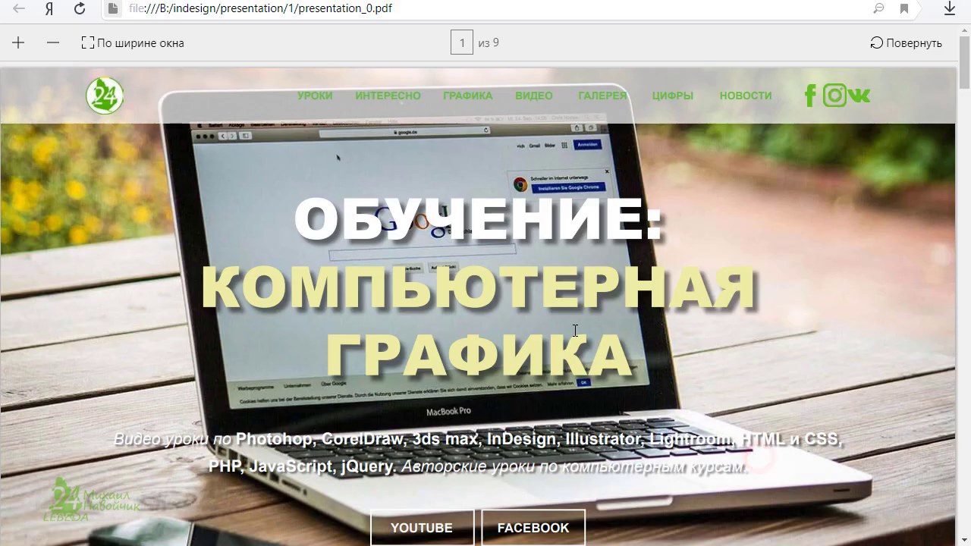
Step: Copy the word «НОВИНКИ» above the «ИНТЕРЕСНЫЕ УРОКИ» heading in the PDF
{"action": "scroll", "coordinate": [575, 326], "scroll_direction": "down", "scroll_amount": 10}
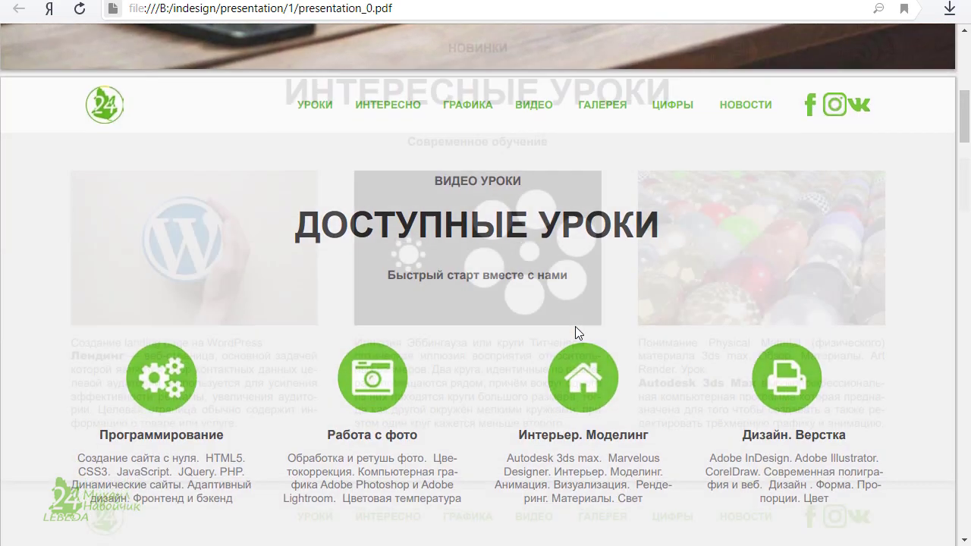
{"action": "scroll", "coordinate": [575, 327], "scroll_direction": "up", "scroll_amount": 2}
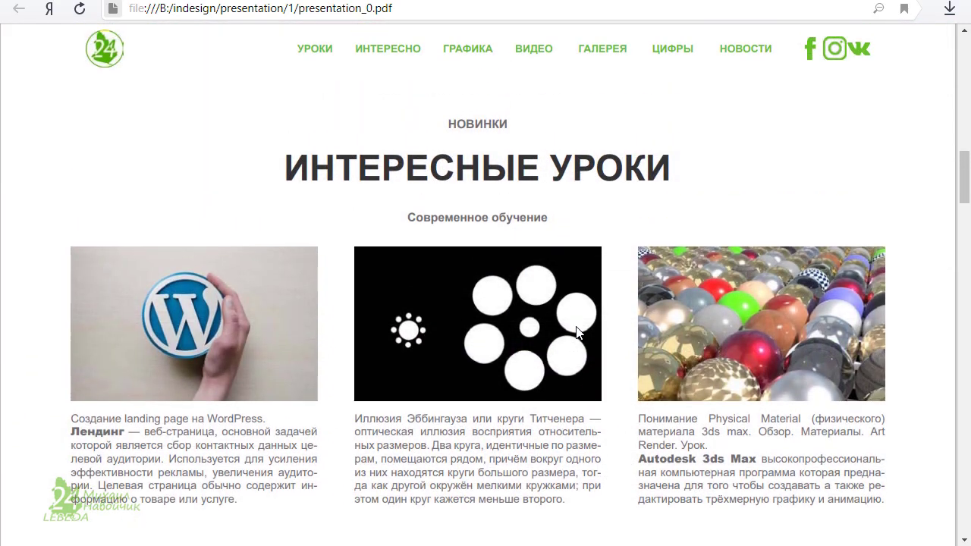
{"action": "double_click", "coordinate": [447, 123]}
{"action": "right_click", "coordinate": [499, 119]}
{"action": "left_click", "coordinate": [519, 136]}
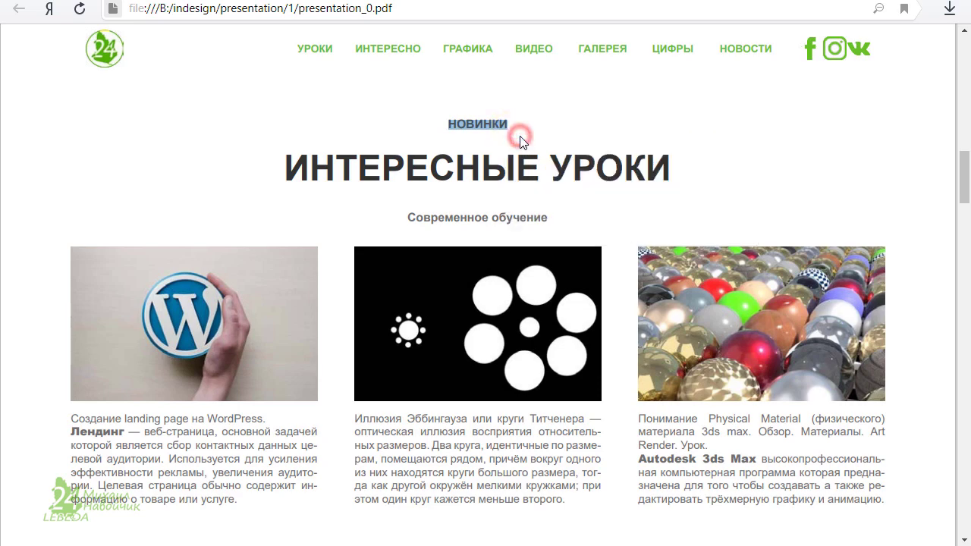
Step: Return to Journal.indd and paste «НОВИНКИ» into a new text frame above the middle column of page 3
{"action": "key", "text": "alt+Tab"}
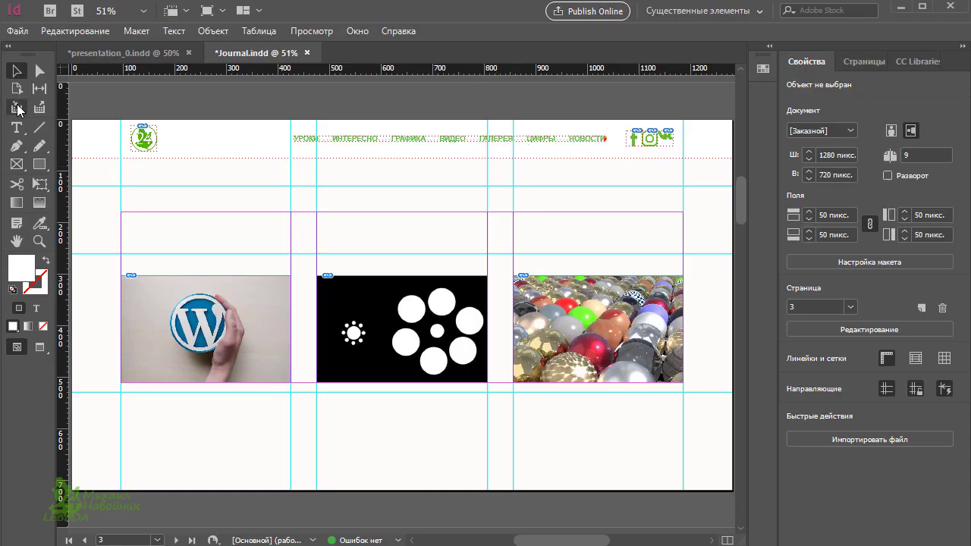
{"action": "left_click", "coordinate": [17, 129]}
{"action": "left_click_drag", "start_coordinate": [342, 166], "coordinate": [461, 191]}
{"action": "right_click", "coordinate": [391, 175]}
{"action": "left_click", "coordinate": [454, 193]}
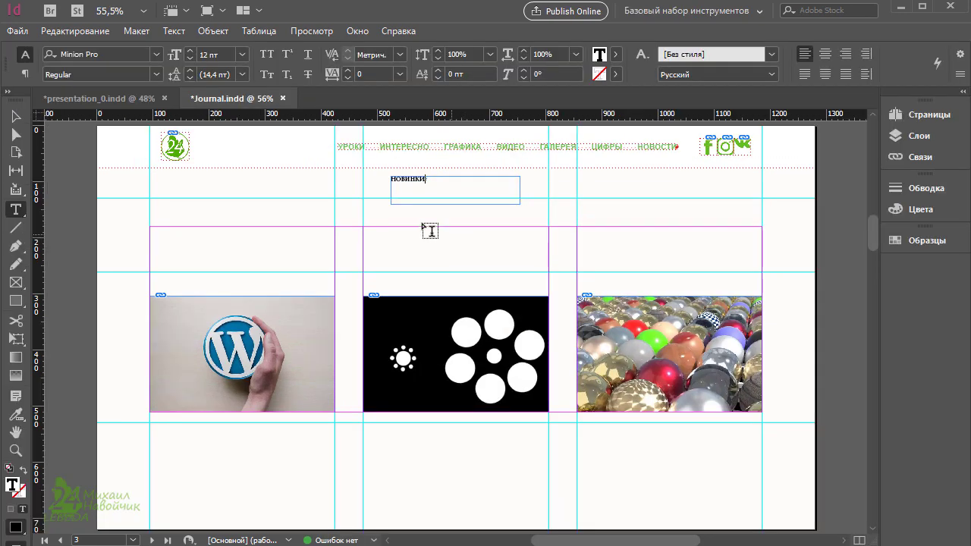
Step: Format the word «НОВИНКИ» in the new text frame as Arial Bold, 16 pt
{"action": "double_click", "coordinate": [403, 179]}
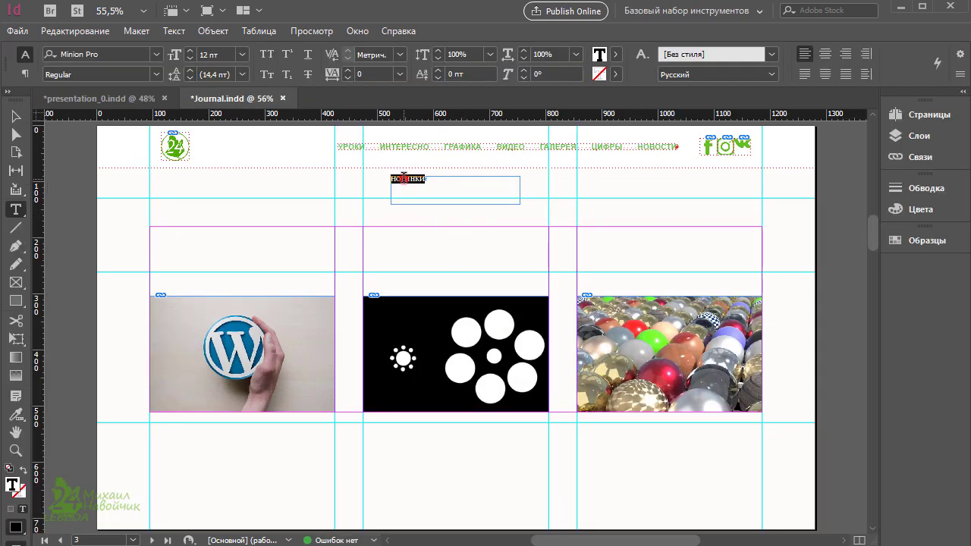
{"action": "left_click", "coordinate": [241, 55]}
{"action": "left_click", "coordinate": [216, 54]}
{"action": "type", "text": "1"}
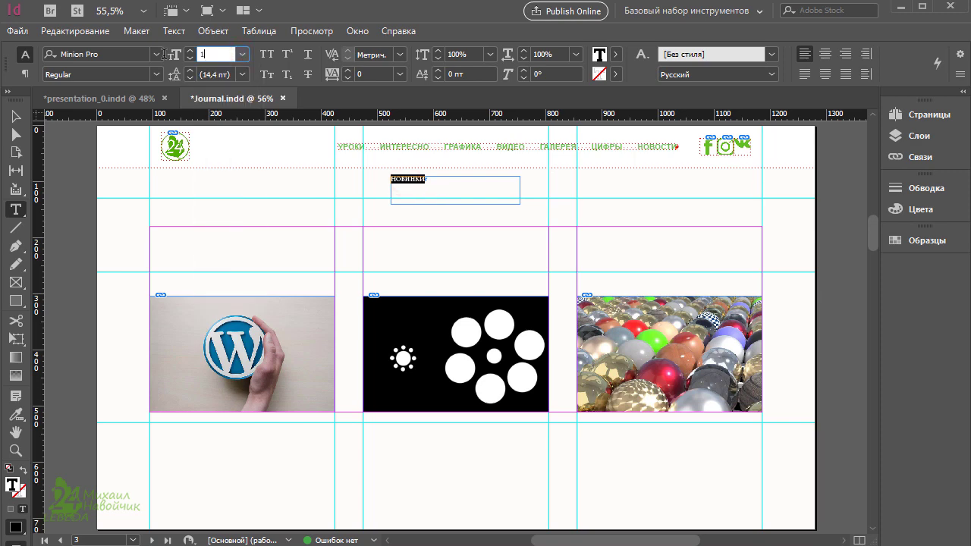
{"action": "type", "text": "6"}
{"action": "left_click", "coordinate": [156, 54]}
{"action": "left_click", "coordinate": [209, 183]}
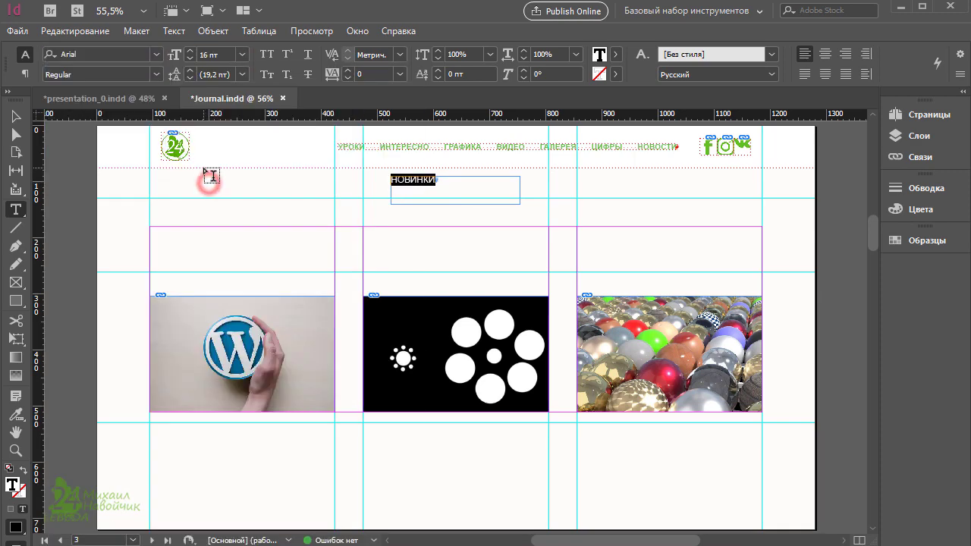
{"action": "left_click", "coordinate": [156, 75]}
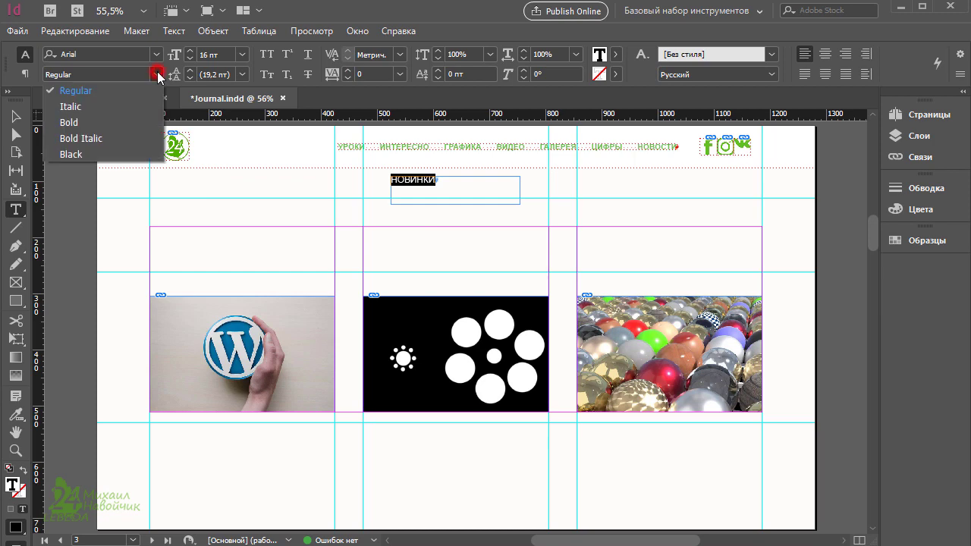
{"action": "left_click", "coordinate": [95, 122]}
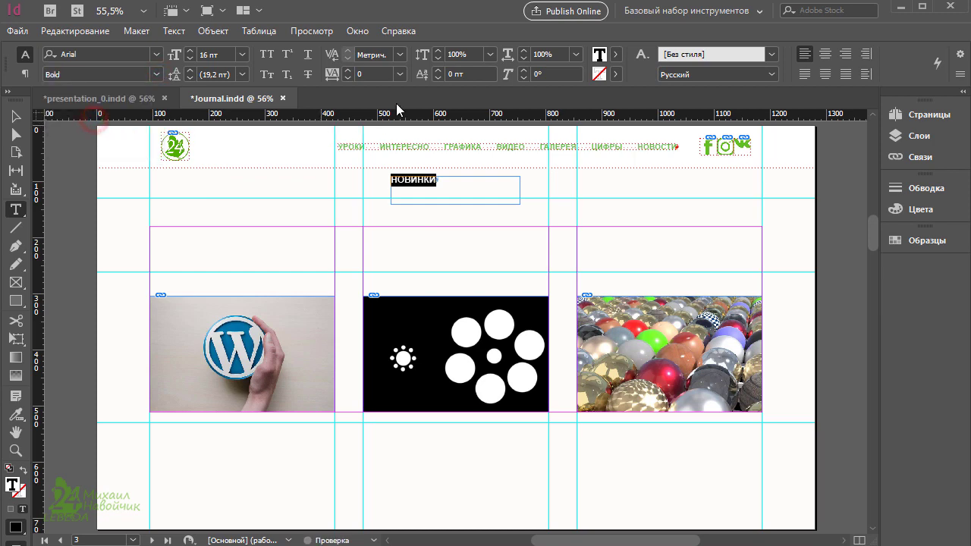
Step: Apply the text colour swatch to the selected word «НОВИНКИ»
{"action": "left_click", "coordinate": [356, 31]}
{"action": "mouse_move", "coordinate": [415, 322]}
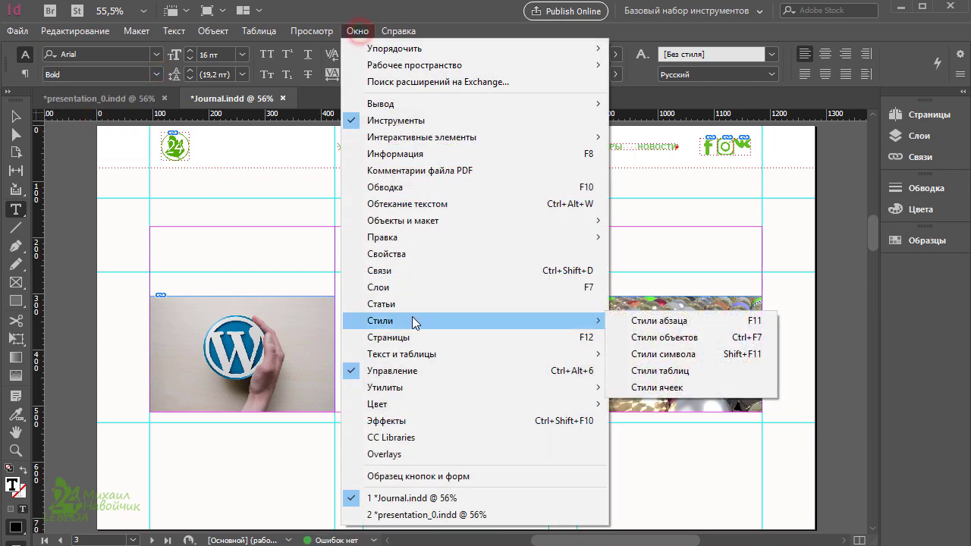
{"action": "mouse_move", "coordinate": [433, 401]}
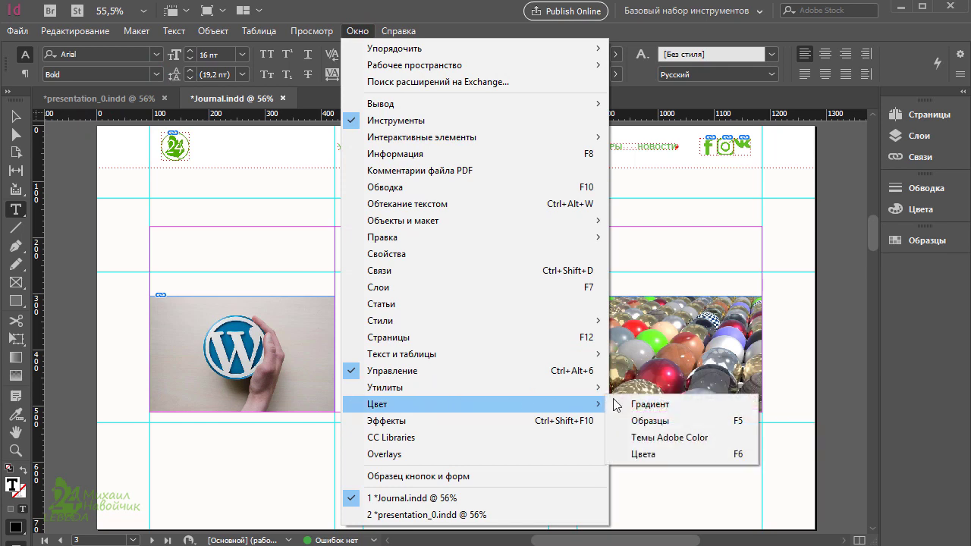
{"action": "left_click", "coordinate": [695, 422]}
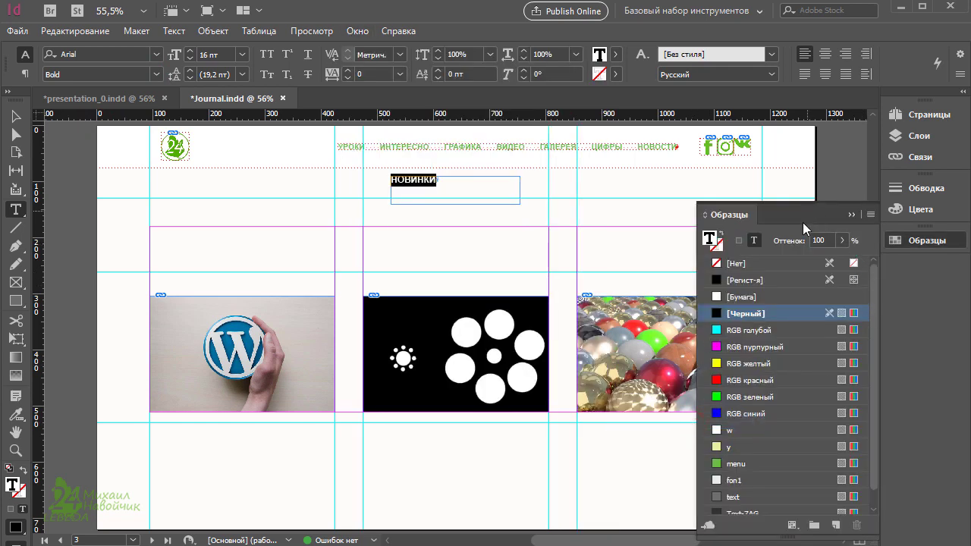
{"action": "left_click_drag", "start_coordinate": [805, 216], "coordinate": [809, 141]}
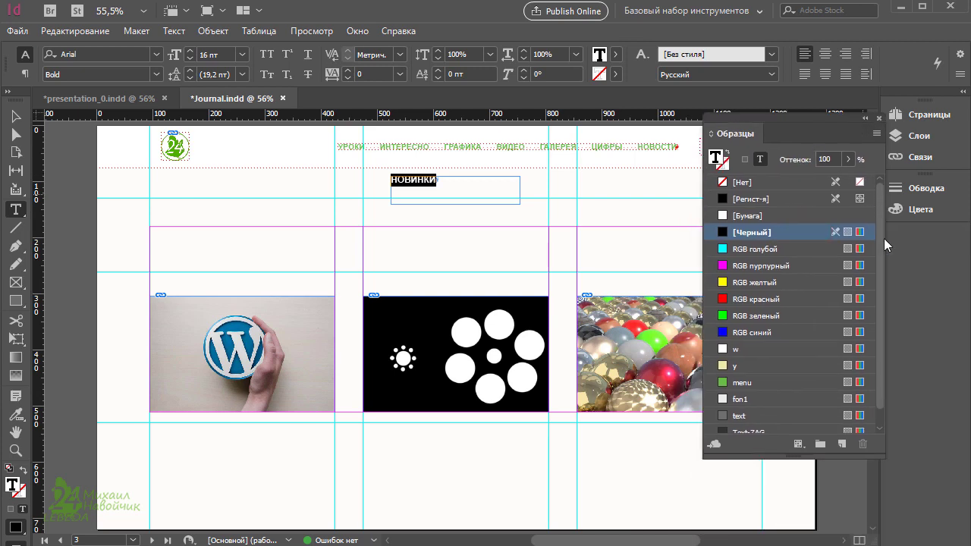
{"action": "left_click", "coordinate": [880, 260]}
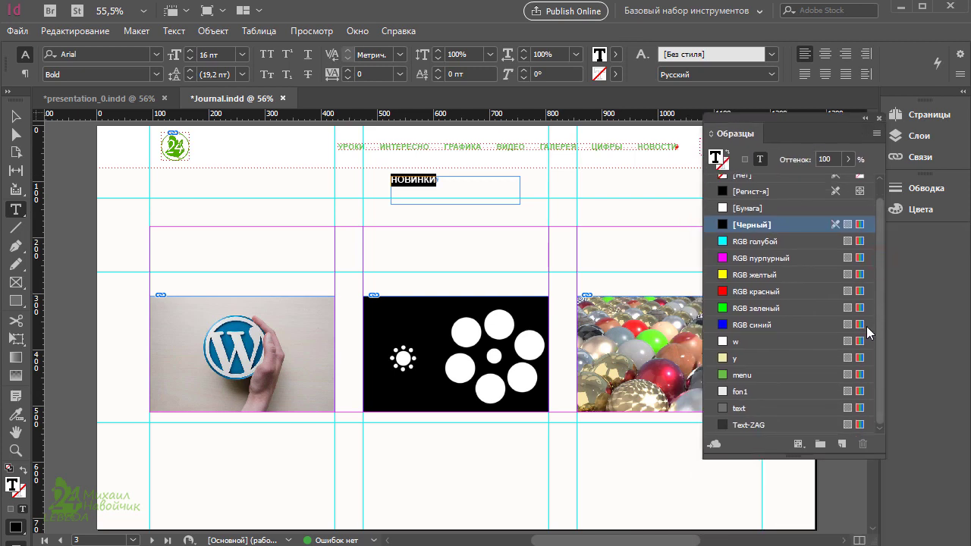
{"action": "left_click", "coordinate": [758, 408]}
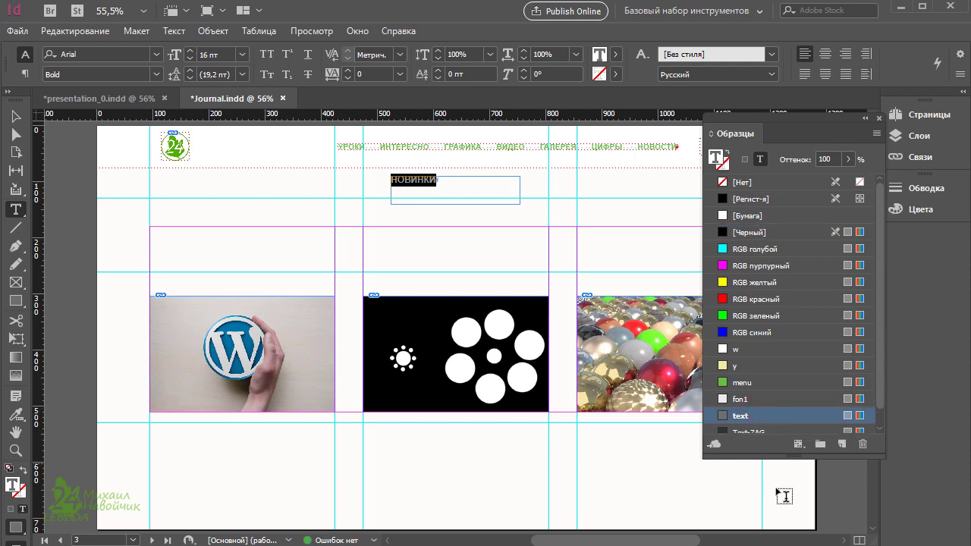
Step: Fit the «НОВИНКИ» text frame to its content
{"action": "left_click", "coordinate": [15, 116]}
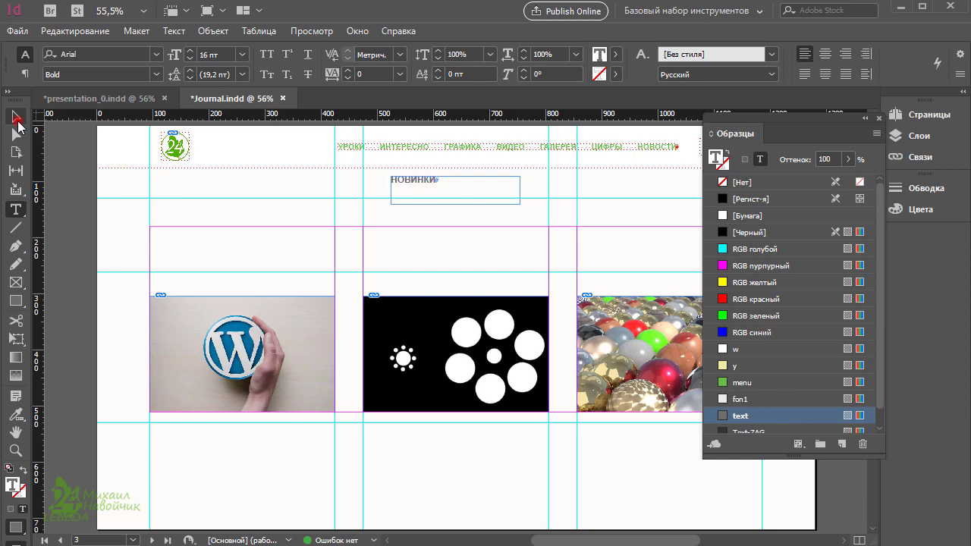
{"action": "right_click", "coordinate": [414, 184]}
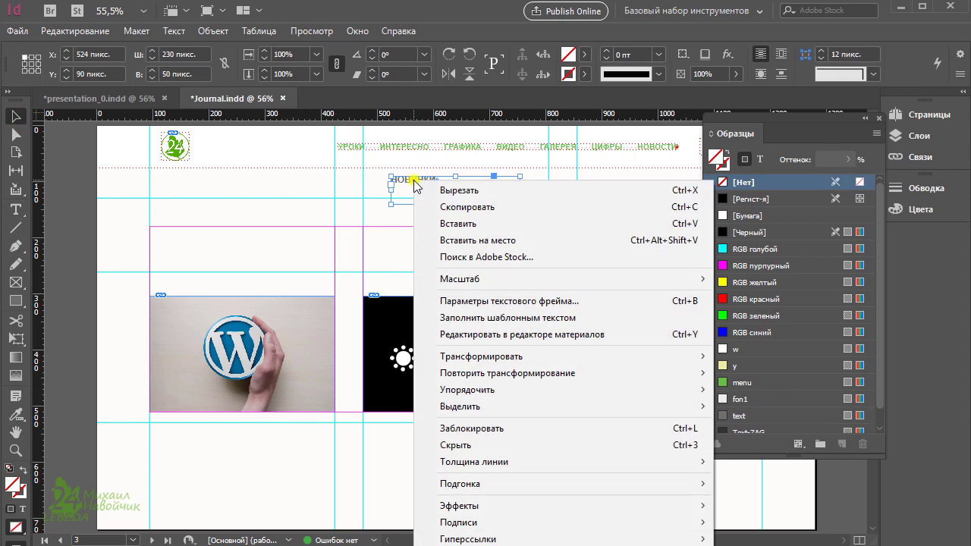
{"action": "mouse_move", "coordinate": [576, 483]}
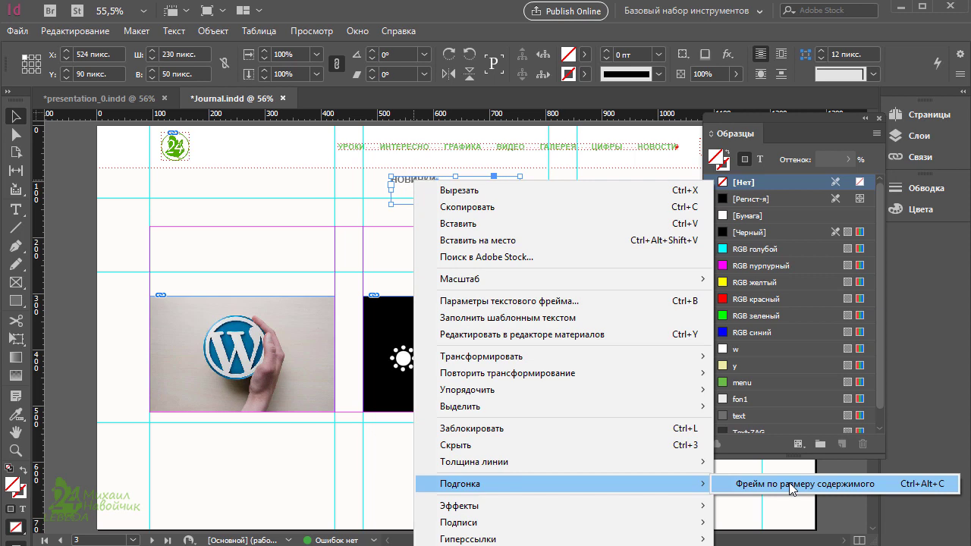
{"action": "left_click", "coordinate": [791, 484]}
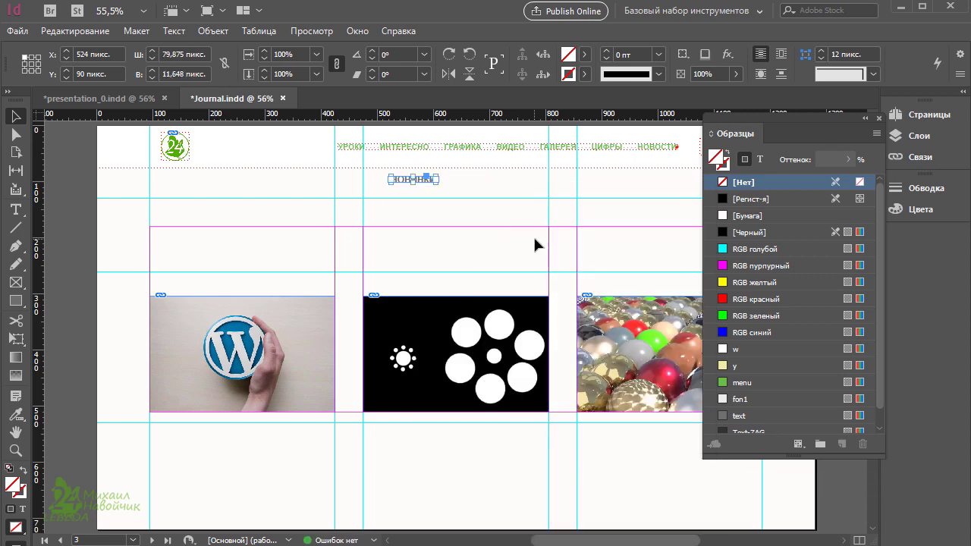
Step: Center the «НОВИНКИ» frame horizontally on the page, with alignment set relative to the page
{"action": "left_click", "coordinate": [357, 31]}
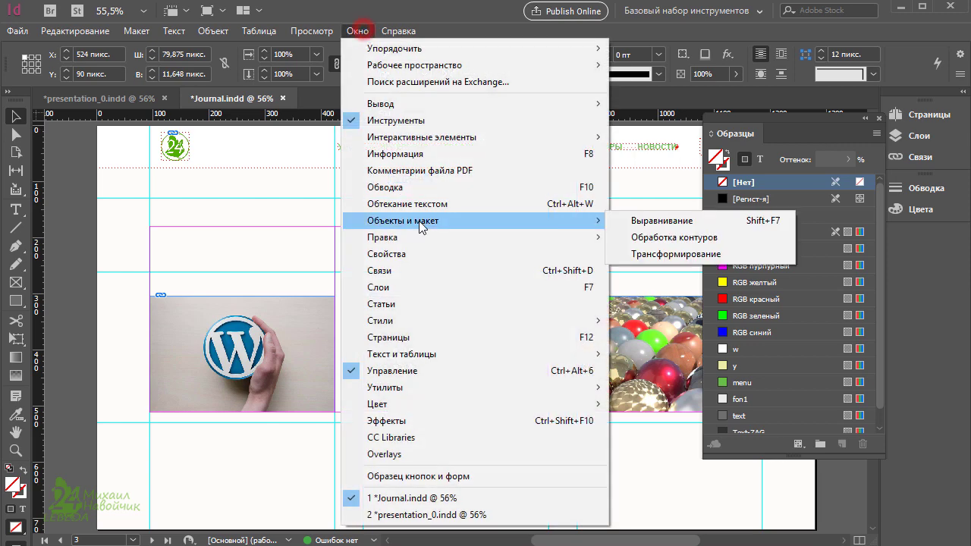
{"action": "mouse_move", "coordinate": [422, 237]}
{"action": "left_click", "coordinate": [721, 221]}
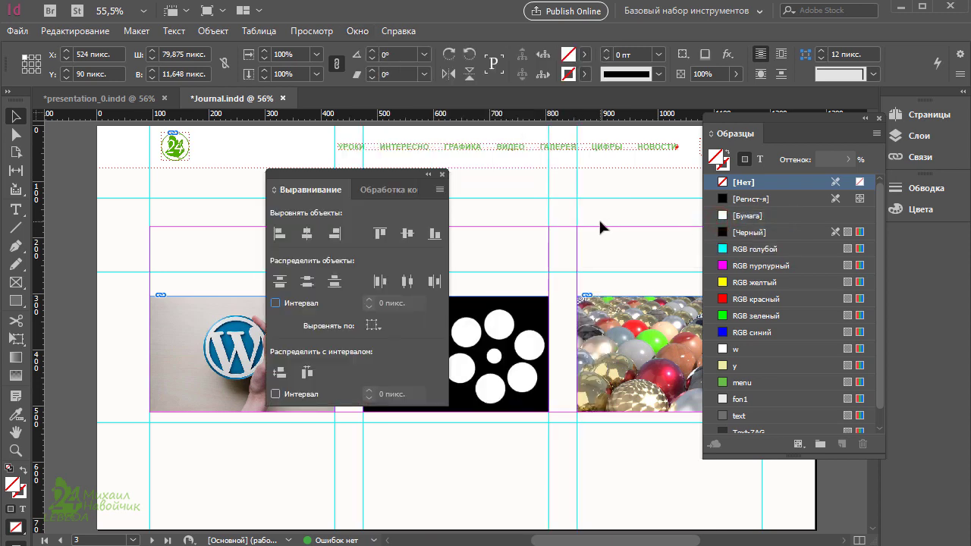
{"action": "left_click_drag", "start_coordinate": [394, 173], "coordinate": [238, 178]}
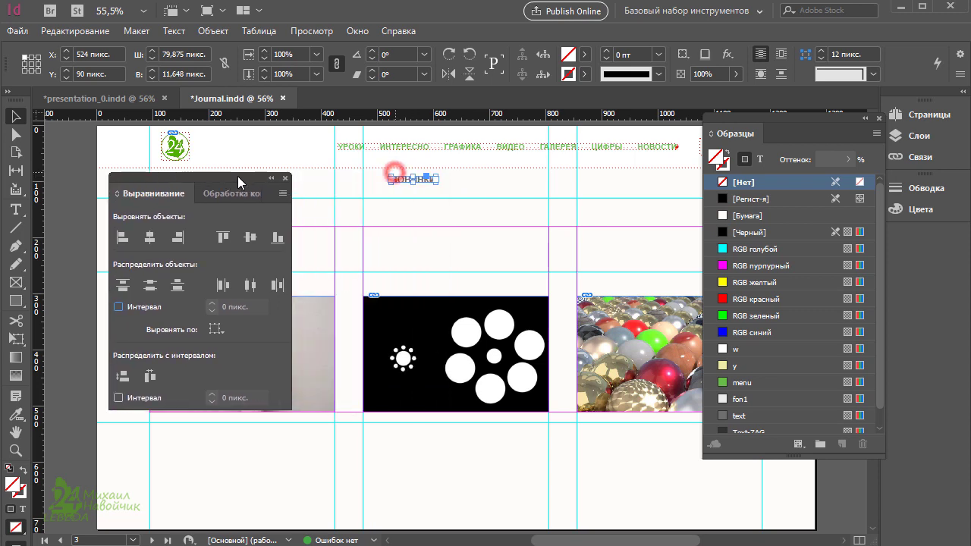
{"action": "left_click", "coordinate": [216, 328]}
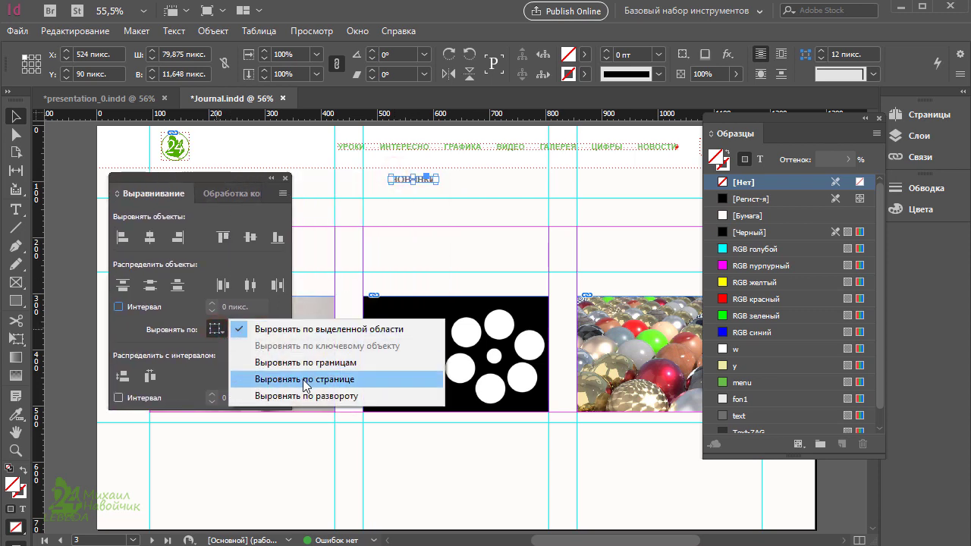
{"action": "left_click", "coordinate": [302, 379]}
{"action": "left_click", "coordinate": [149, 238]}
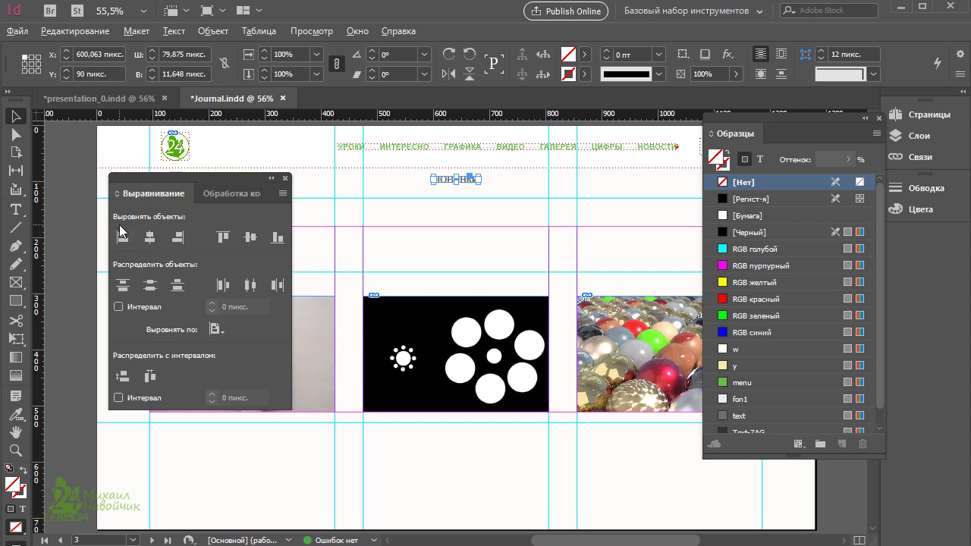
Step: Move the «НОВИНКИ» frame straight down so its upper edge meets the horizontal guide at Y 130 px
{"action": "key", "text": "ctrl+1"}
{"action": "key", "text": "ctrl+equal"}
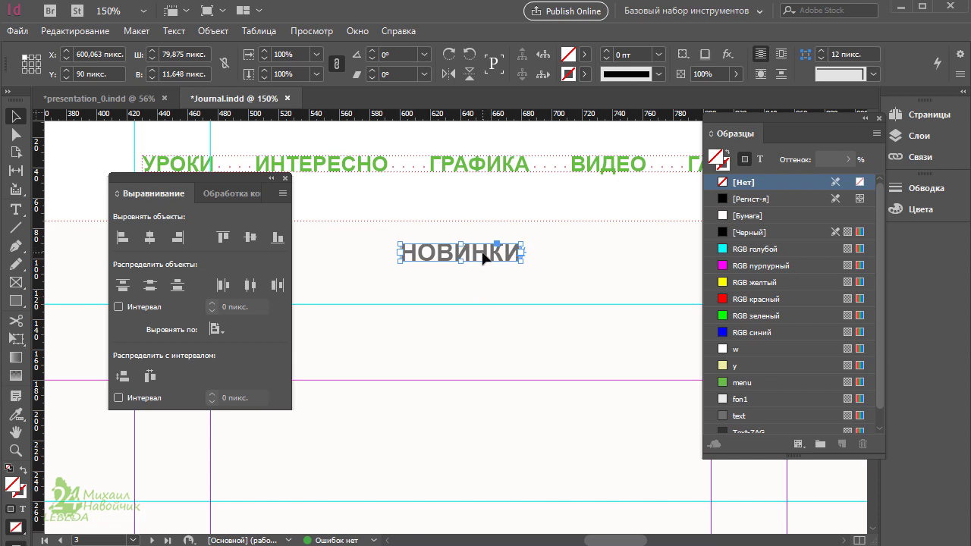
{"action": "left_click_drag", "start_coordinate": [482, 257], "coordinate": [483, 319]}
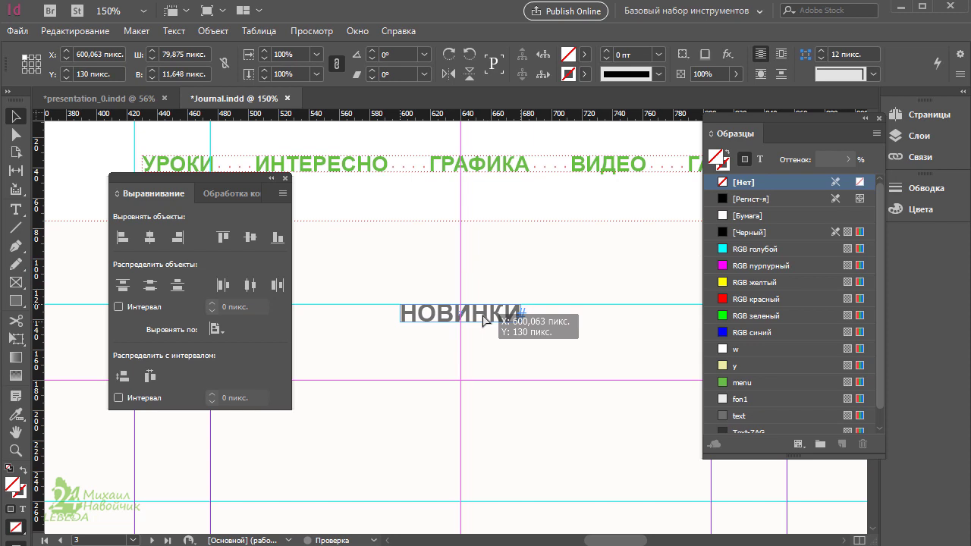
{"action": "left_click_drag", "start_coordinate": [483, 320], "coordinate": [483, 320]}
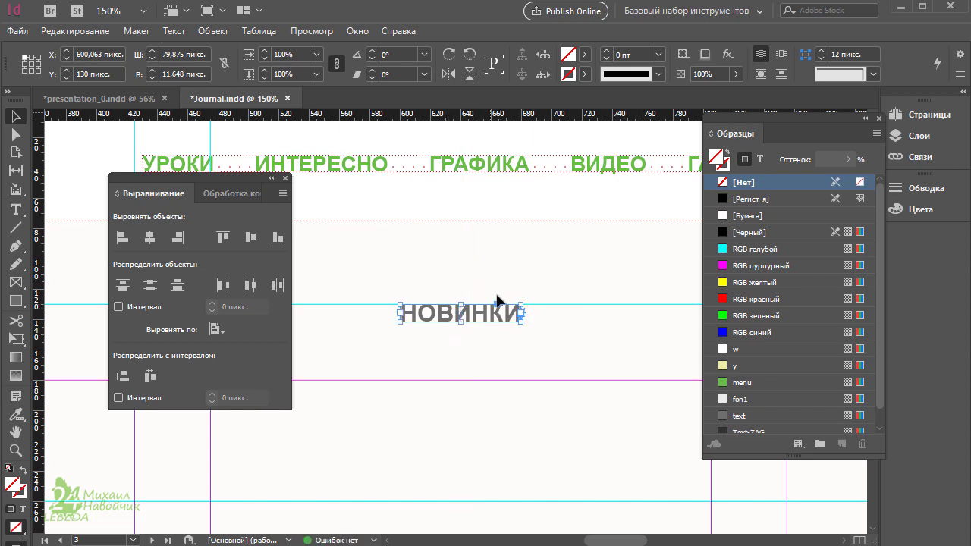
{"action": "key", "text": "ctrl+0"}
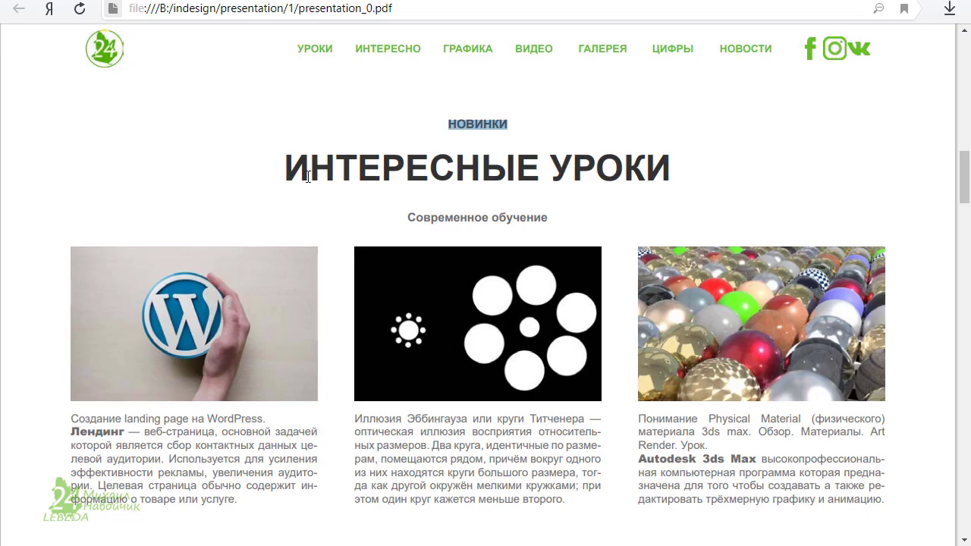
Step: Switch to presentation_0.pdf in the browser and copy the heading «ИНТЕРЕСНЫЕ УРОКИ»
{"action": "triple_click", "coordinate": [308, 176]}
{"action": "key", "text": "ctrl+c"}
{"action": "right_click", "coordinate": [646, 165]}
{"action": "left_click", "coordinate": [681, 175]}
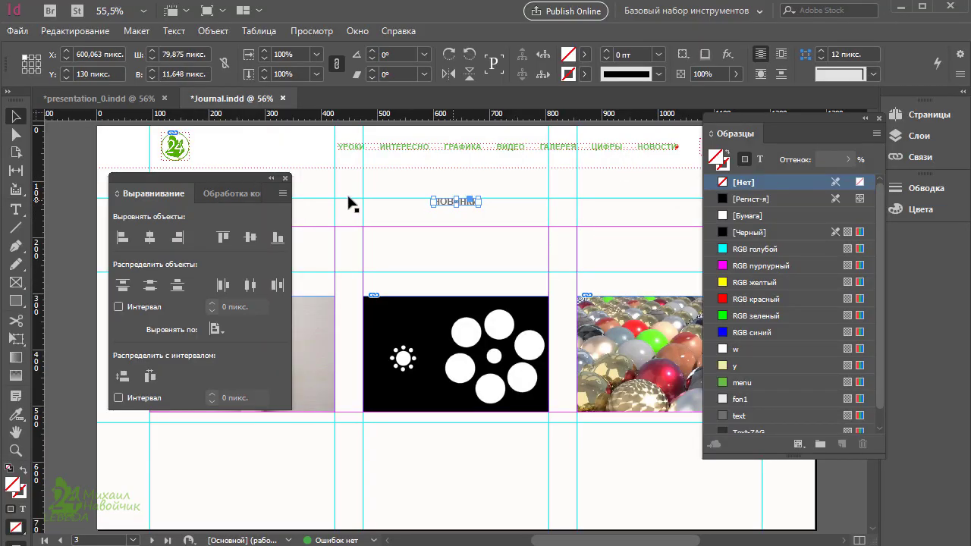
Step: Return to Journal.indd and paste «ИНТЕРЕСНЫЕ УРОКИ» into a new wide text frame just below «НОВИНКИ»
{"action": "left_click", "coordinate": [15, 209]}
{"action": "left_click_drag", "start_coordinate": [349, 213], "coordinate": [608, 257]}
{"action": "right_click", "coordinate": [436, 228]}
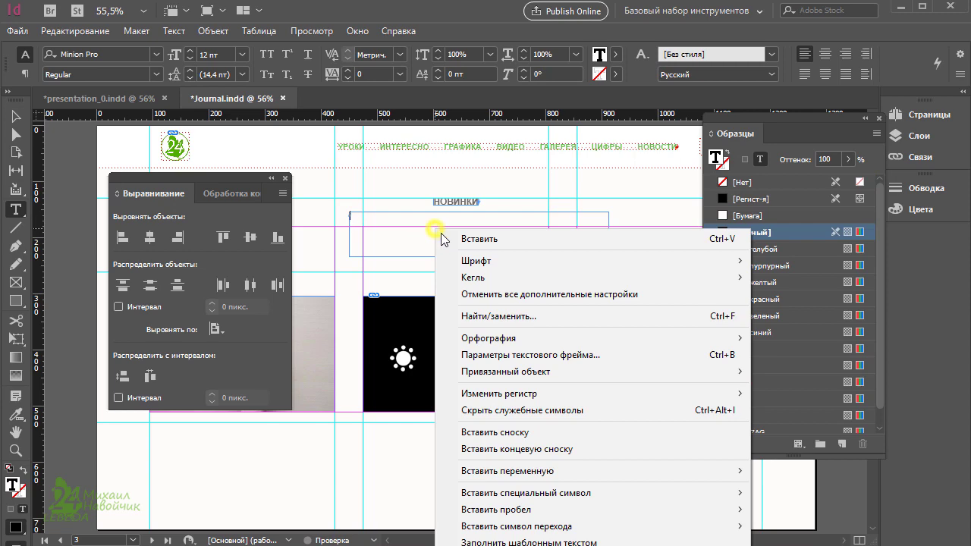
{"action": "left_click", "coordinate": [485, 239]}
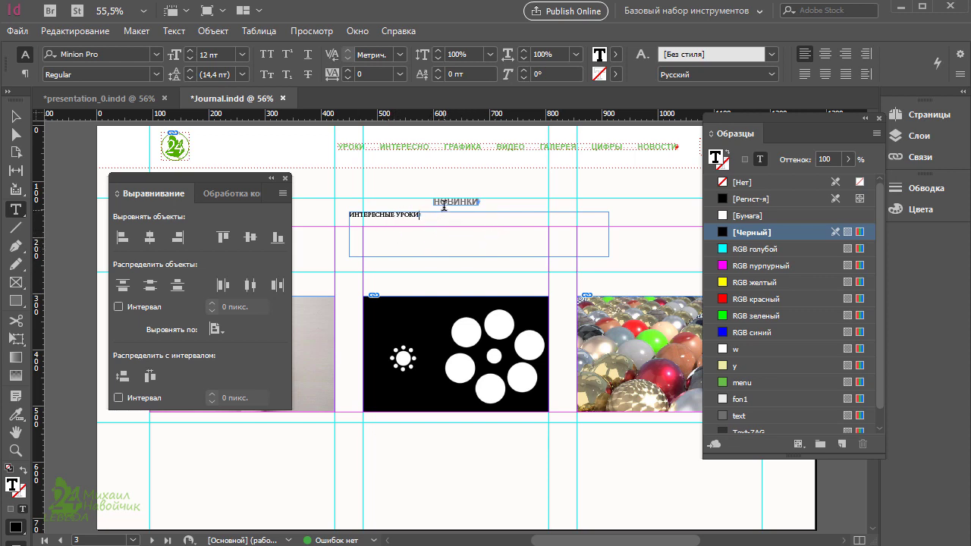
Step: Bring up the paragraph styles in place of the colour swatches, positioned over the page's third column
{"action": "left_click_drag", "start_coordinate": [439, 199], "coordinate": [479, 201]}
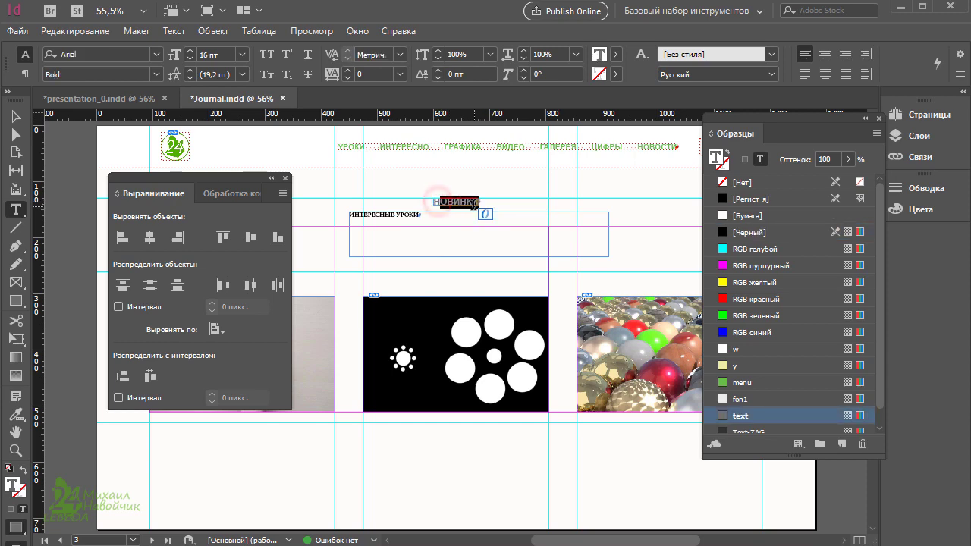
{"action": "left_click", "coordinate": [358, 31]}
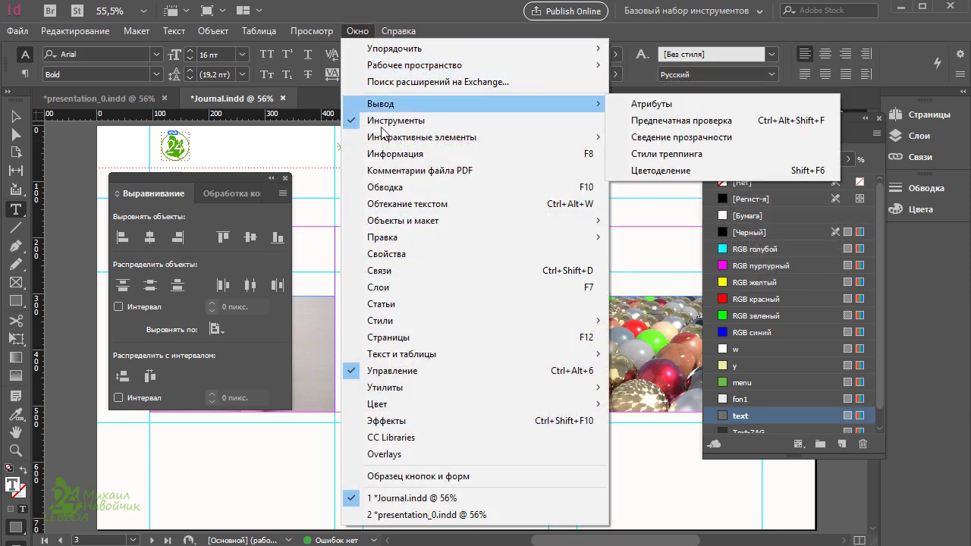
{"action": "mouse_move", "coordinate": [423, 322]}
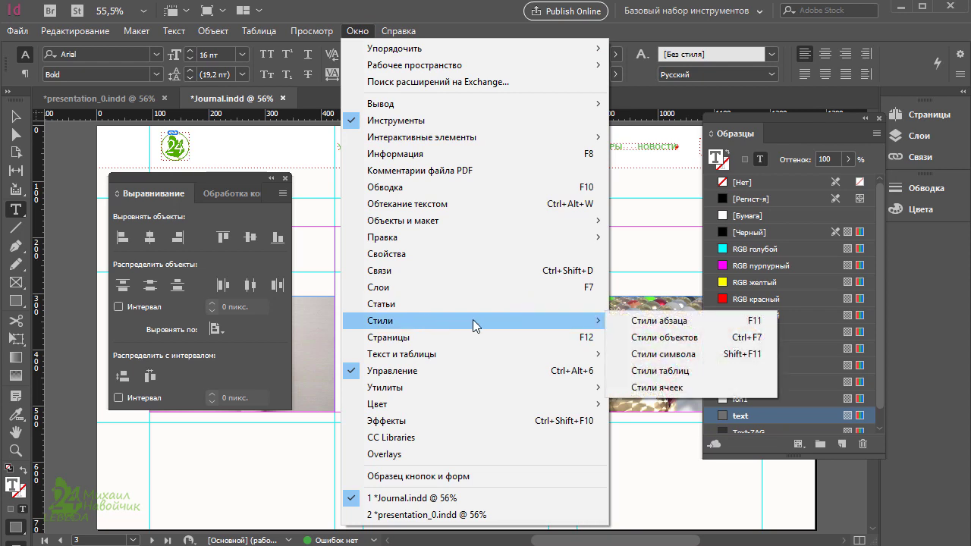
{"action": "left_click", "coordinate": [716, 323]}
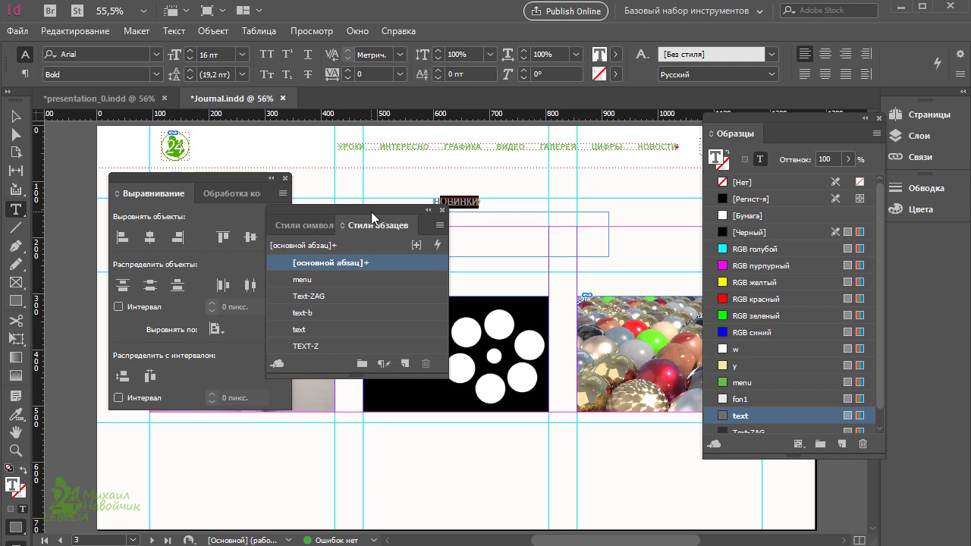
{"action": "left_click_drag", "start_coordinate": [368, 209], "coordinate": [738, 190]}
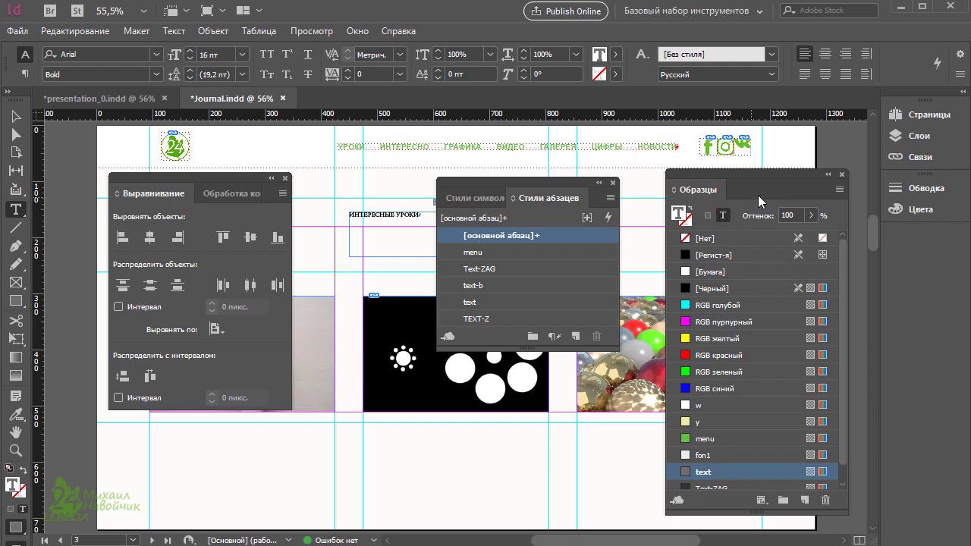
{"action": "left_click_drag", "start_coordinate": [677, 174], "coordinate": [841, 183]}
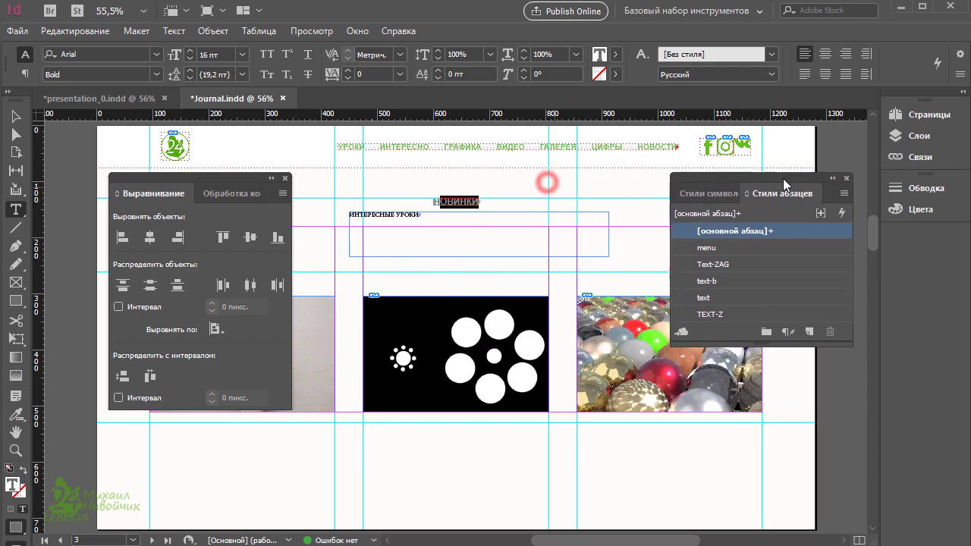
Step: Apply the Text-ZAG paragraph style to «ИНТЕРЕСНЫЕ УРОКИ» and enlarge its frame to about 556 × 106 px so the whole heading fits
{"action": "left_click", "coordinate": [439, 211]}
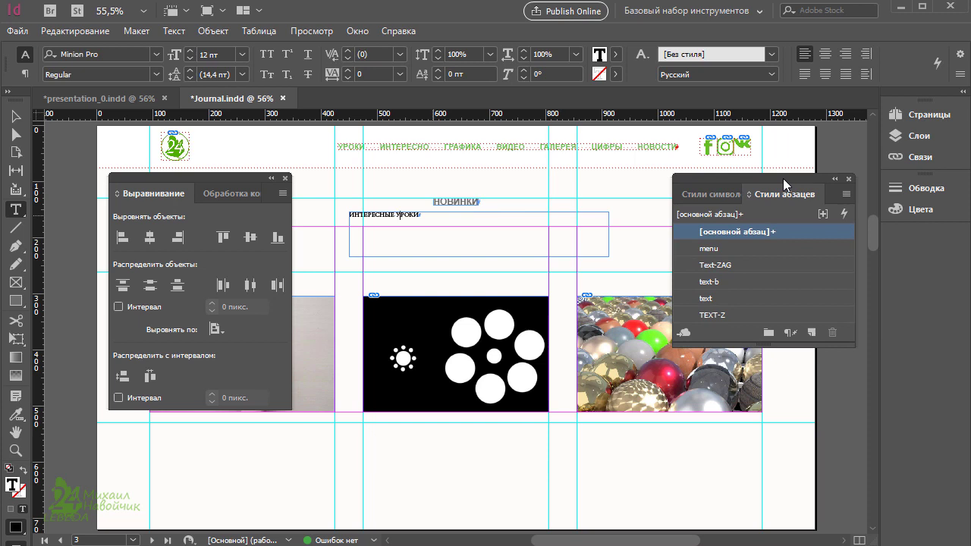
{"action": "triple_click", "coordinate": [402, 214]}
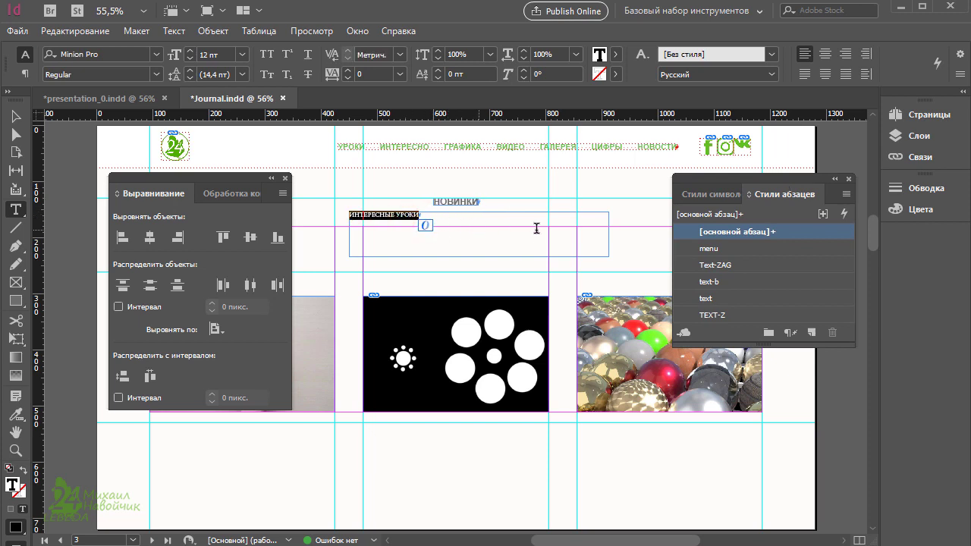
{"action": "left_click", "coordinate": [739, 265]}
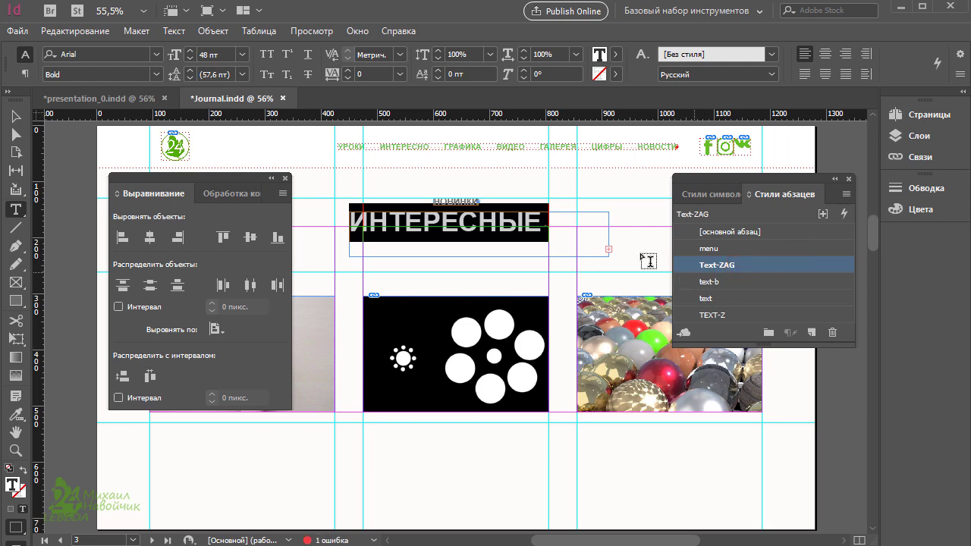
{"action": "left_click", "coordinate": [16, 120]}
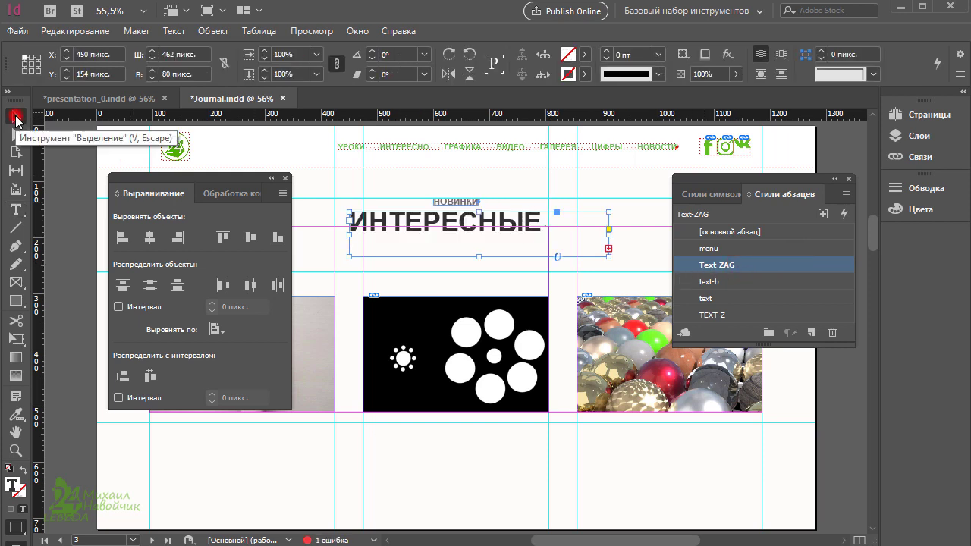
{"action": "left_click_drag", "start_coordinate": [348, 257], "coordinate": [297, 273]}
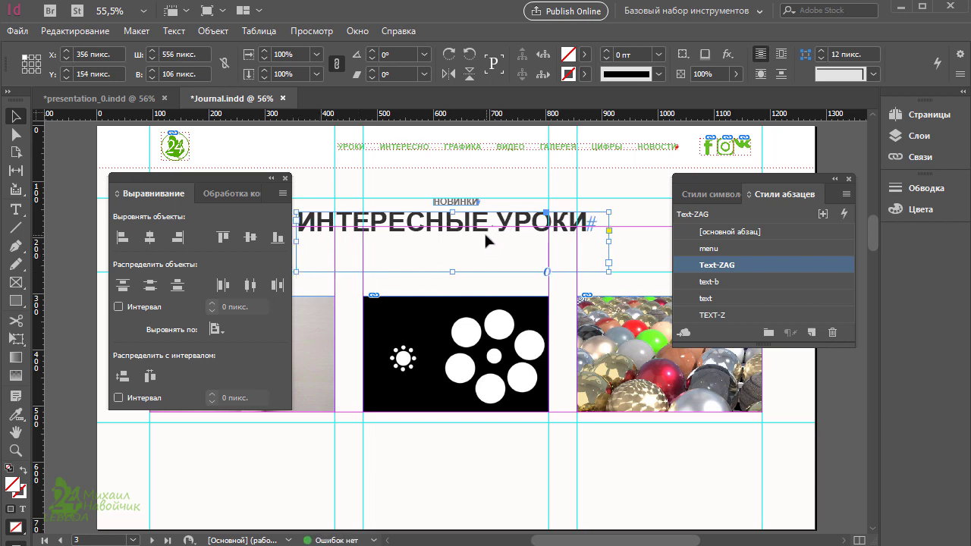
Step: Fit the «ИНТЕРЕСНЫЕ УРОКИ» frame to its content and centre it horizontally relative to the page
{"action": "right_click", "coordinate": [430, 218]}
{"action": "mouse_move", "coordinate": [501, 388]}
{"action": "mouse_move", "coordinate": [524, 501]}
{"action": "left_click", "coordinate": [789, 502]}
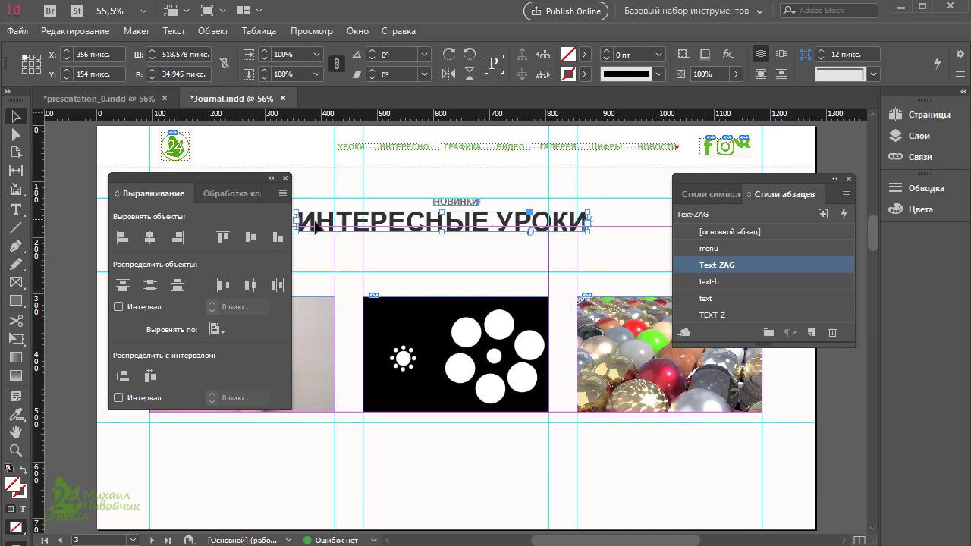
{"action": "left_click", "coordinate": [216, 330]}
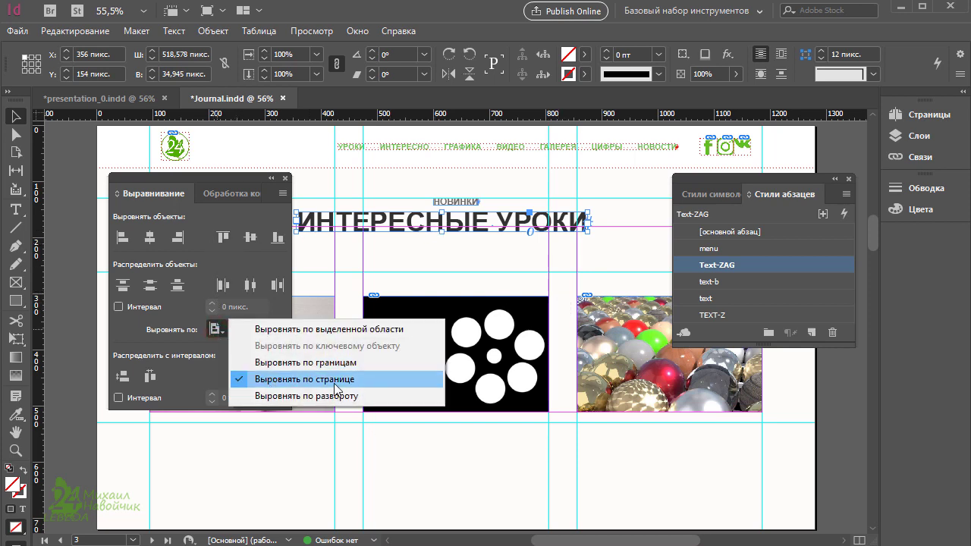
{"action": "left_click", "coordinate": [151, 239]}
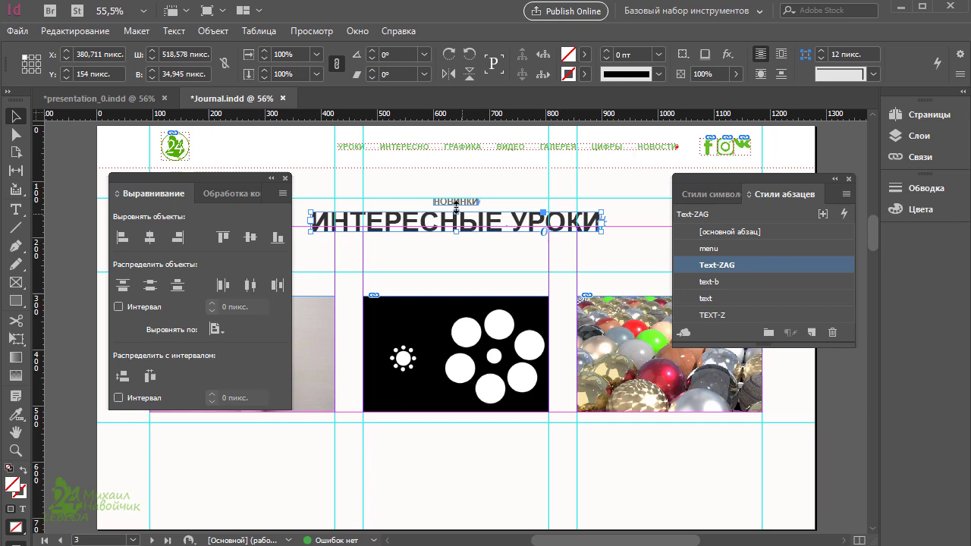
Step: Move the «ИНТЕРЕСНЫЕ УРОКИ» frame straight down so its upper edge meets the margin line at Y 180 px
{"action": "scroll", "coordinate": [456, 209], "scroll_direction": "up", "scroll_amount": 3}
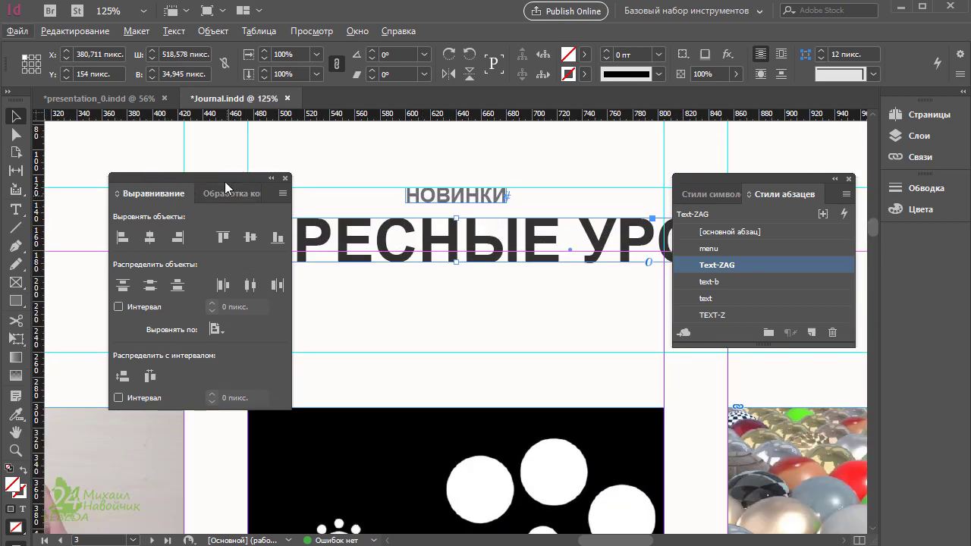
{"action": "left_click_drag", "start_coordinate": [225, 182], "coordinate": [138, 187]}
{"action": "left_click_drag", "start_coordinate": [430, 244], "coordinate": [433, 273]}
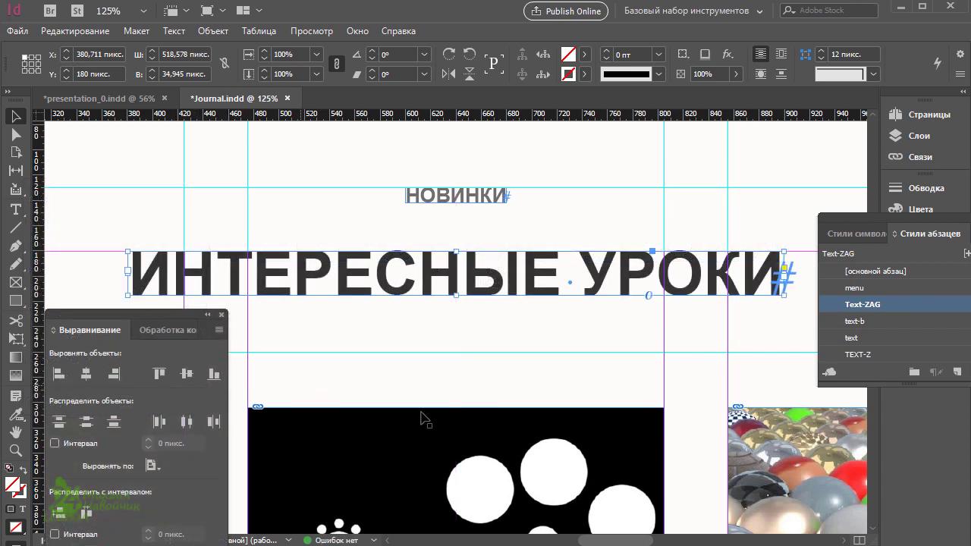
Step: Apply the TEXT-Z paragraph style to the «НОВИНКИ» heading
{"action": "left_click", "coordinate": [16, 213]}
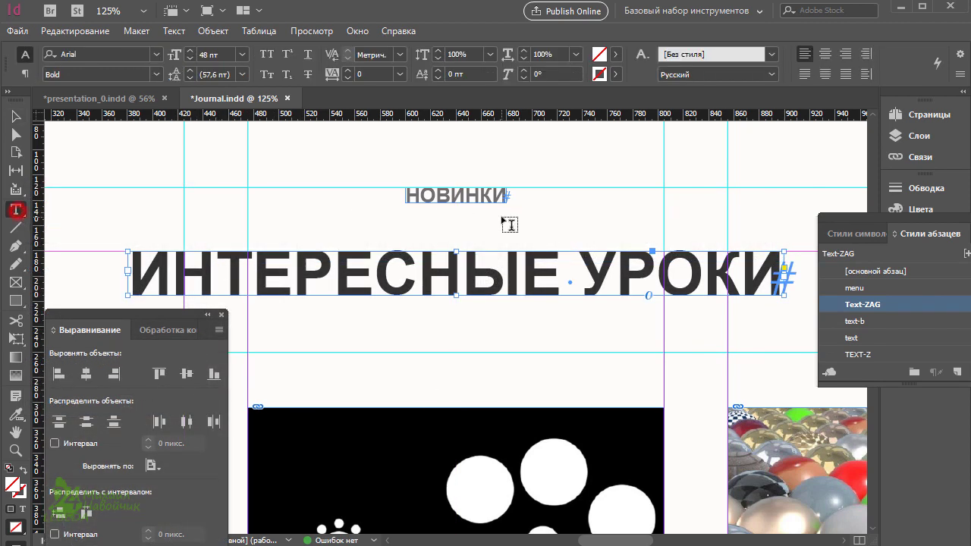
{"action": "double_click", "coordinate": [447, 194]}
{"action": "left_click_drag", "start_coordinate": [872, 217], "coordinate": [818, 205]}
{"action": "left_click", "coordinate": [834, 367]}
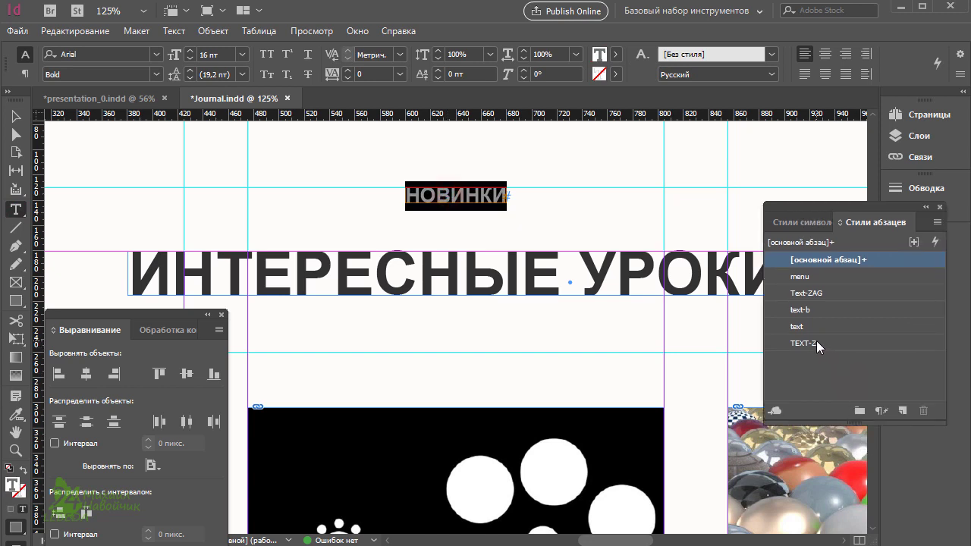
{"action": "left_click", "coordinate": [823, 344]}
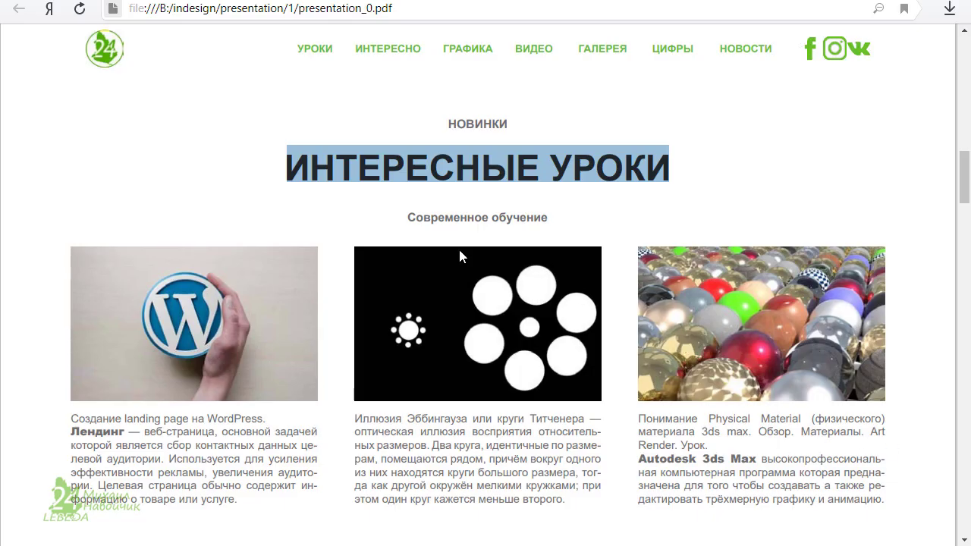
Step: Switch to presentation_0.pdf in the browser and copy the subheading «Современное обучение»
{"action": "left_click_drag", "start_coordinate": [407, 218], "coordinate": [546, 218]}
{"action": "right_click", "coordinate": [548, 219]}
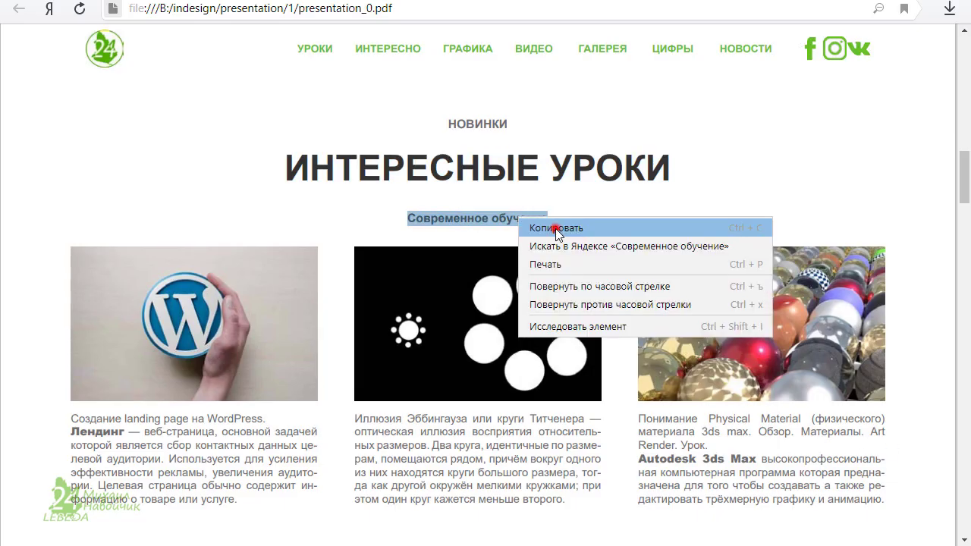
{"action": "left_click", "coordinate": [555, 228]}
Step: Return to Journal.indd and paste «Современное обучение» into a new text frame of about 202 × 59 px below «ИНТЕРЕСНЫЕ УРОКИ»
{"action": "key", "text": "alt+Tab"}
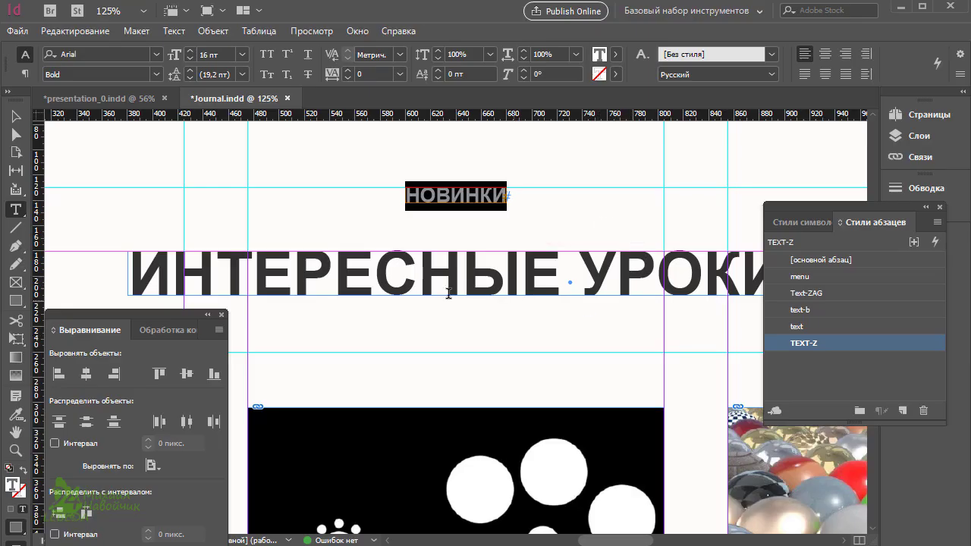
{"action": "left_click_drag", "start_coordinate": [309, 319], "coordinate": [568, 386]}
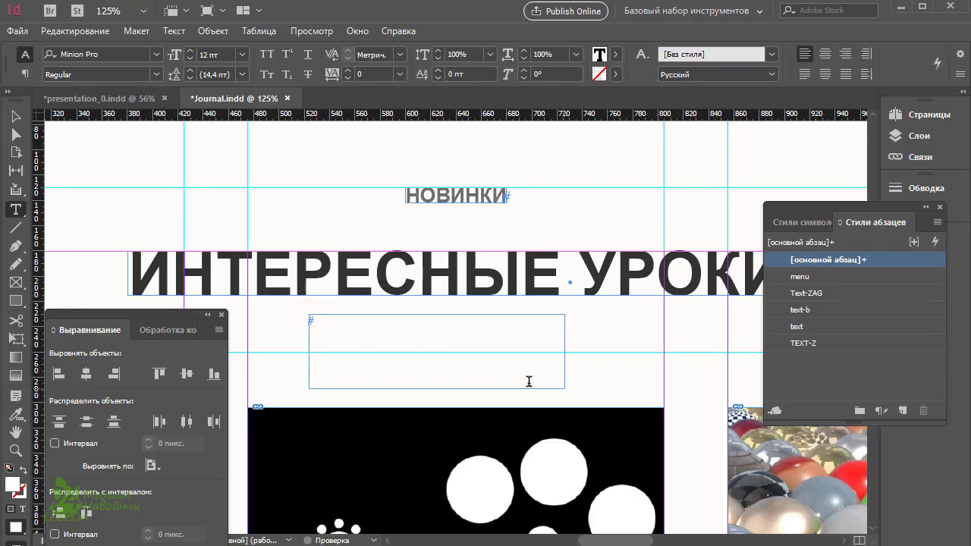
{"action": "right_click", "coordinate": [397, 356]}
{"action": "left_click", "coordinate": [446, 259]}
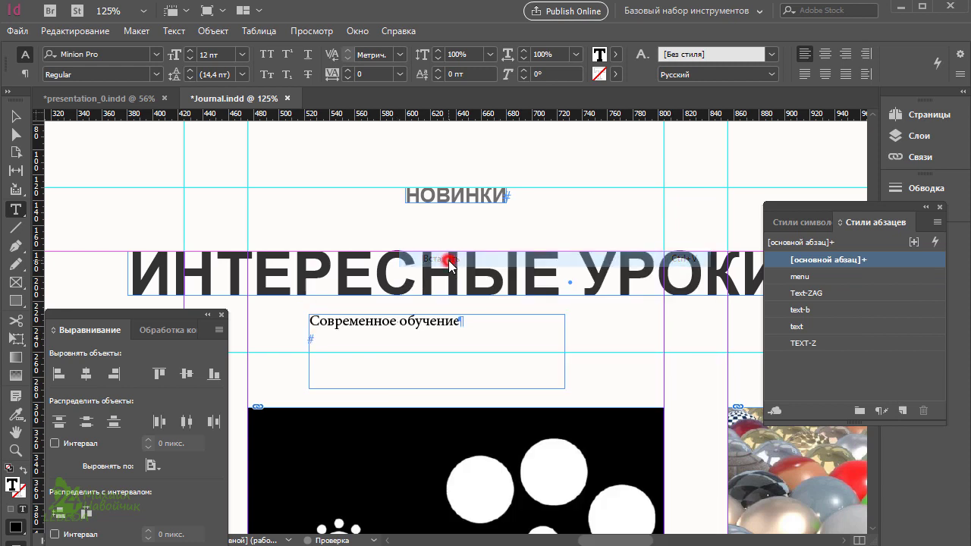
Step: Apply the TEXT-Z paragraph style to «Современное обучение» and fit its frame to the content
{"action": "left_click_drag", "start_coordinate": [459, 321], "coordinate": [309, 321]}
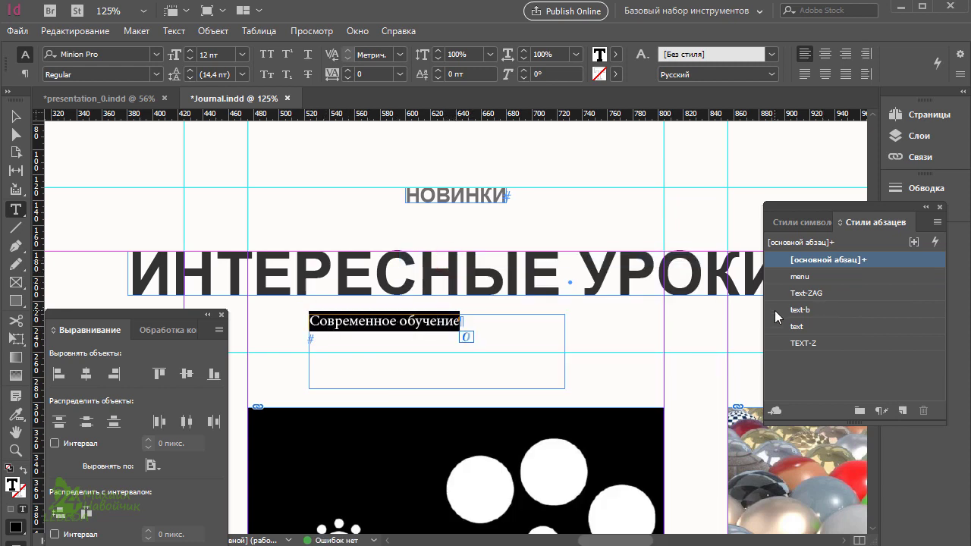
{"action": "left_click", "coordinate": [823, 342]}
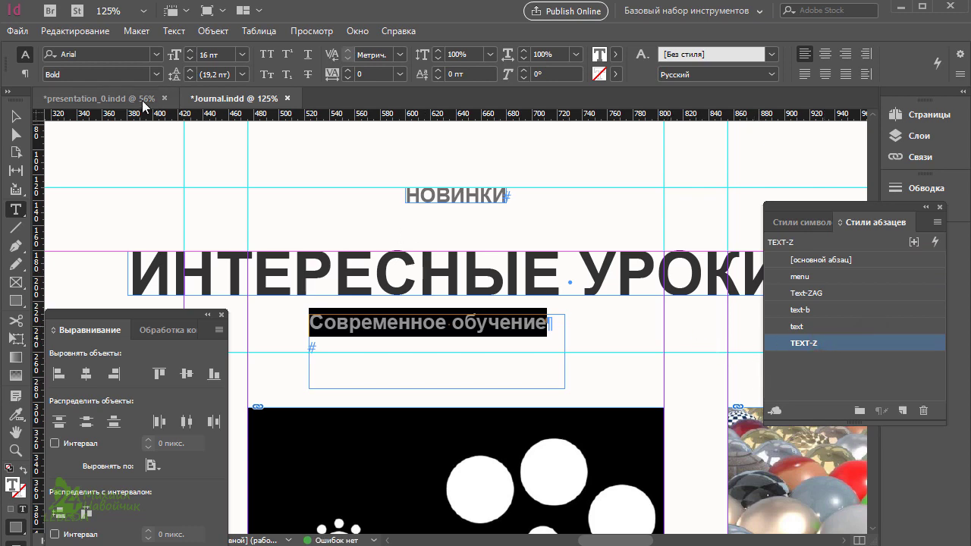
{"action": "left_click", "coordinate": [15, 116]}
{"action": "right_click", "coordinate": [390, 322]}
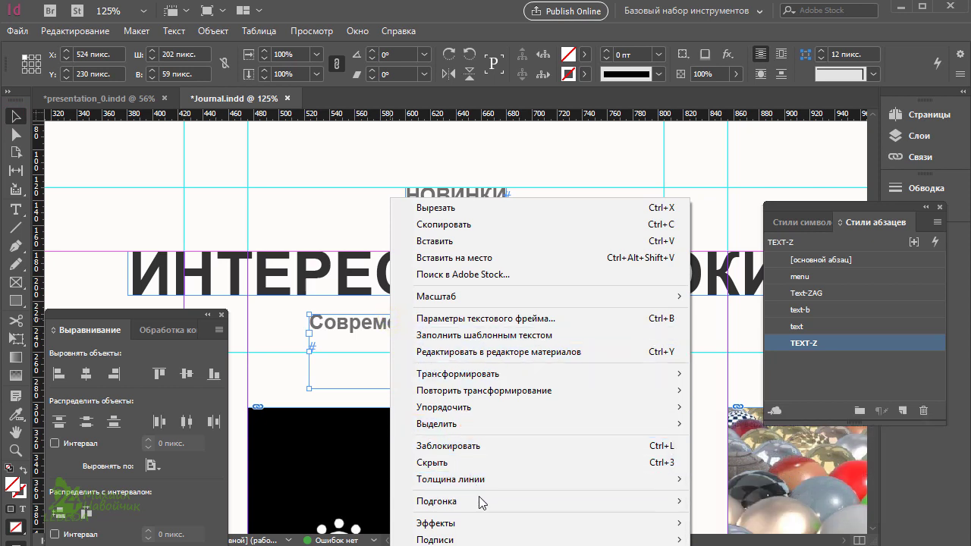
{"action": "mouse_move", "coordinate": [619, 504]}
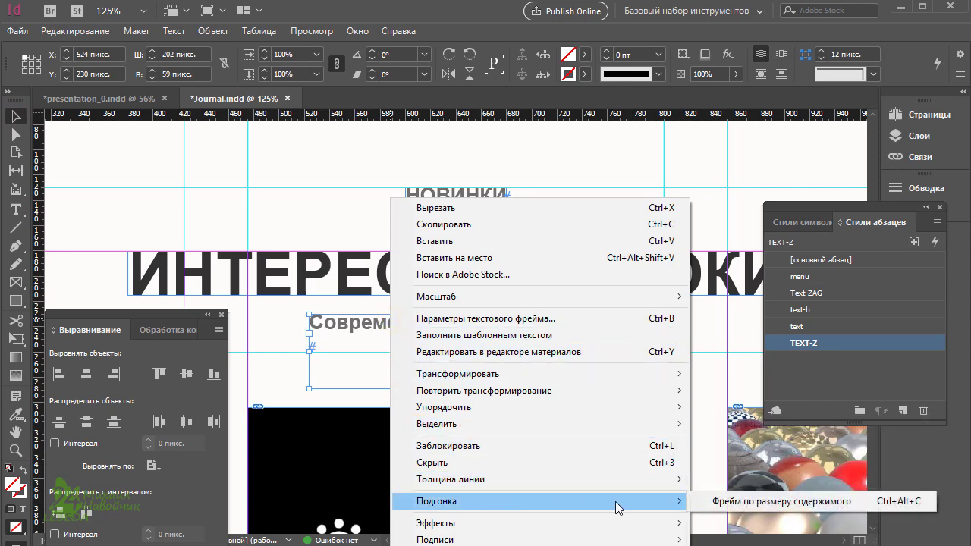
{"action": "left_click", "coordinate": [778, 503]}
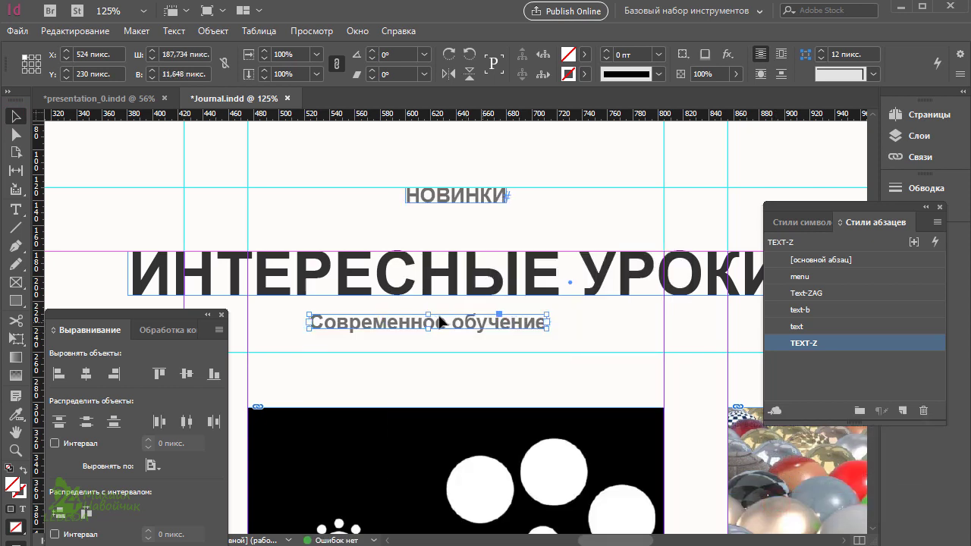
Step: Centre the «Современное обучение» frame horizontally on the page and move it down to the guide at Y 260 px
{"action": "left_click", "coordinate": [88, 375]}
{"action": "left_click_drag", "start_coordinate": [387, 335], "coordinate": [431, 369]}
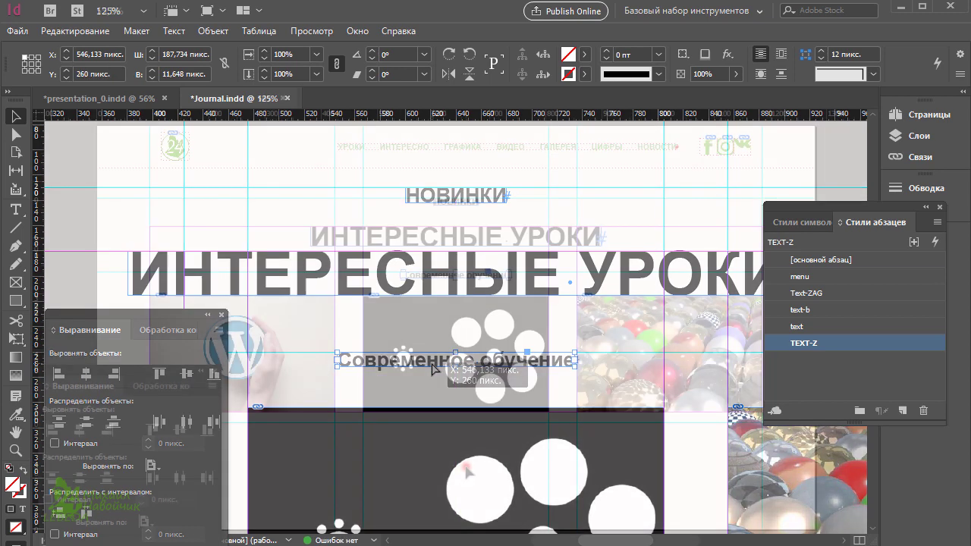
{"action": "left_click", "coordinate": [464, 468]}
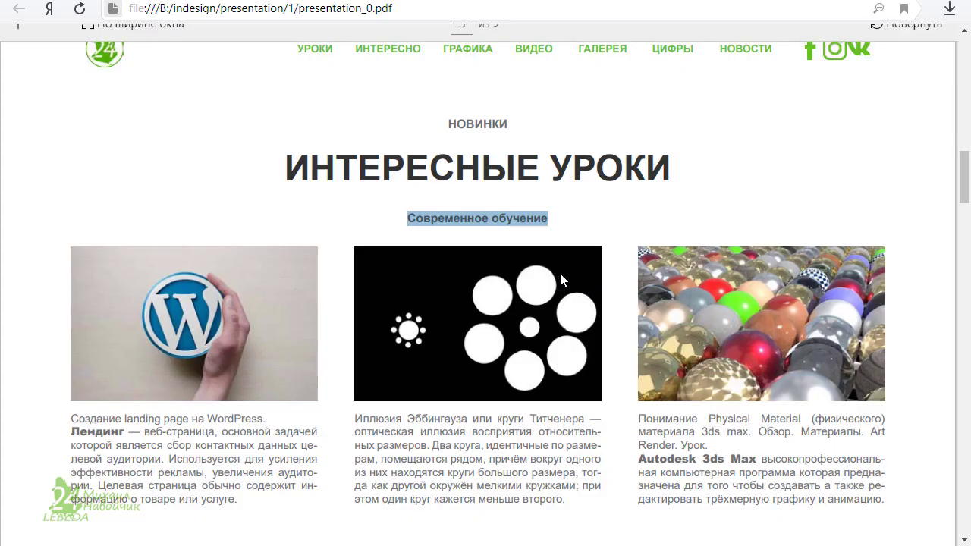
Step: Switch to presentation_0.pdf in the browser and copy the landing page paragraph under the WordPress image
{"action": "left_click_drag", "start_coordinate": [71, 418], "coordinate": [243, 500]}
{"action": "right_click", "coordinate": [229, 459]}
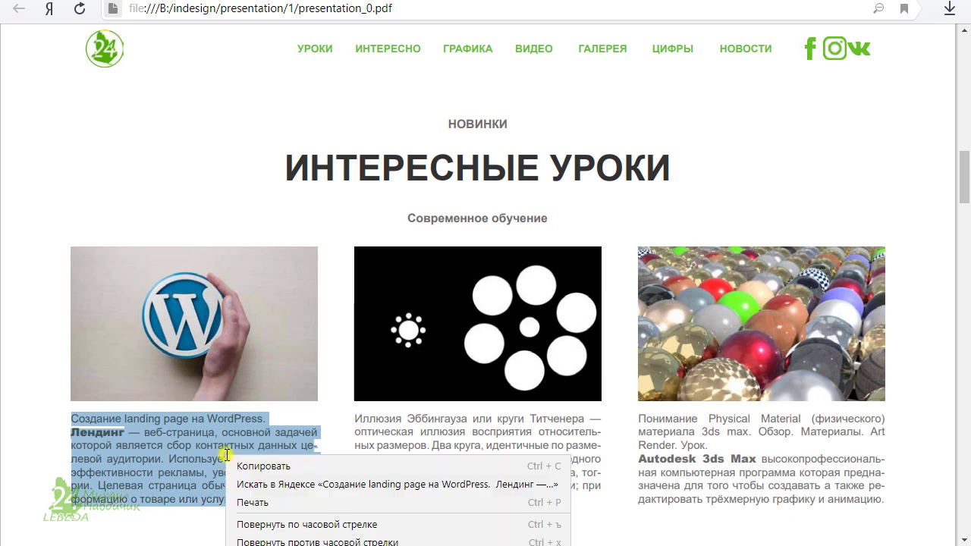
{"action": "left_click", "coordinate": [250, 463]}
Step: Return to Journal.indd and paste the paragraph into a new 330 × 136 px text frame at the guide below the WordPress image
{"action": "key", "text": "alt+Tab"}
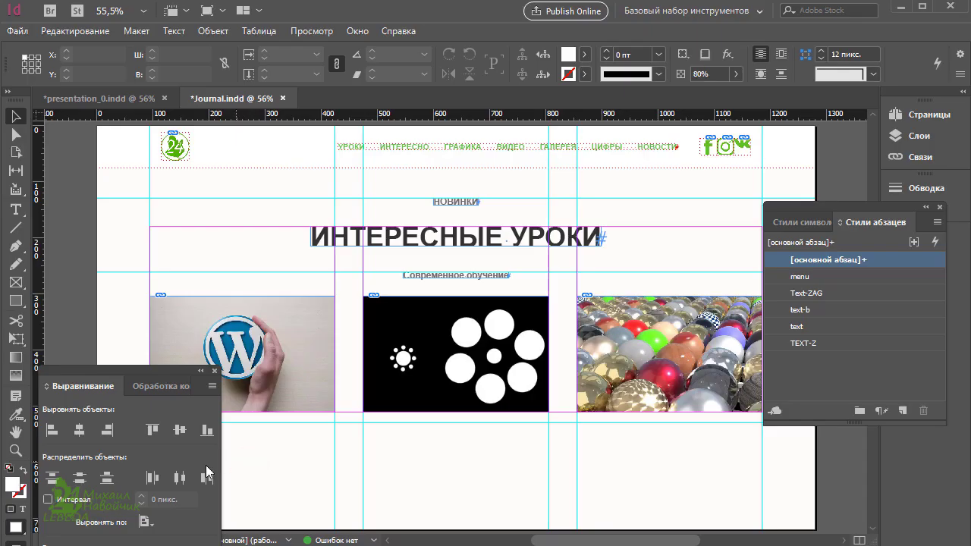
{"action": "left_click_drag", "start_coordinate": [114, 375], "coordinate": [455, 250]}
{"action": "left_click", "coordinate": [16, 213]}
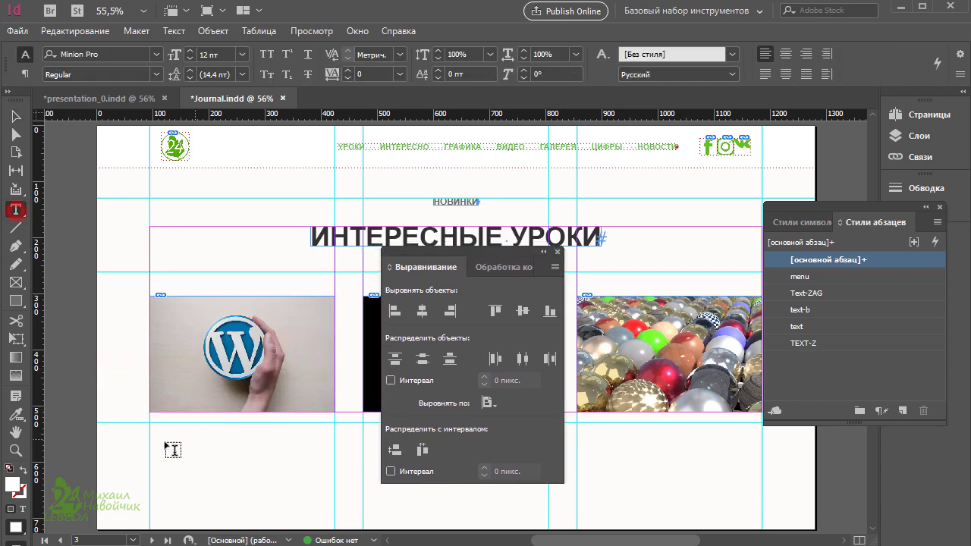
{"action": "left_click_drag", "start_coordinate": [151, 422], "coordinate": [336, 500]}
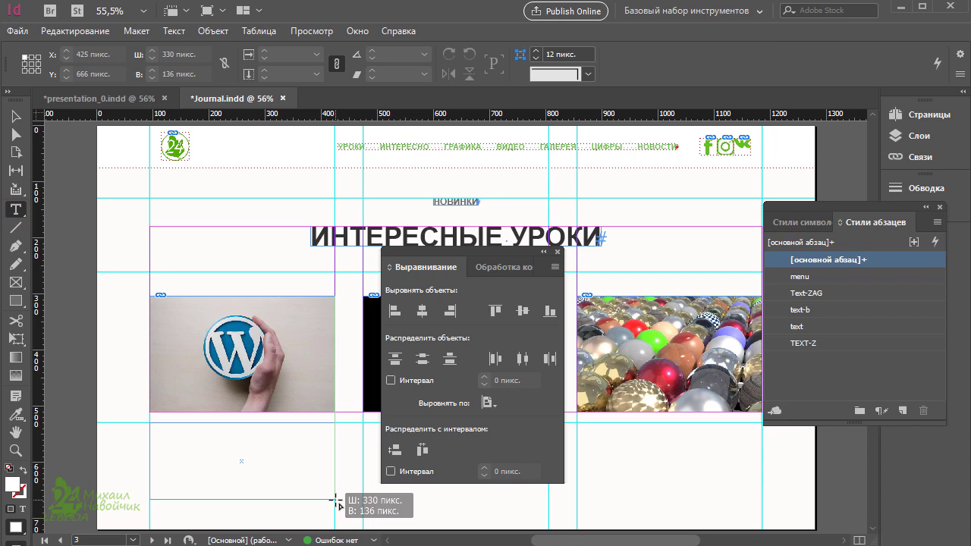
{"action": "left_click_drag", "start_coordinate": [336, 500], "coordinate": [335, 500]}
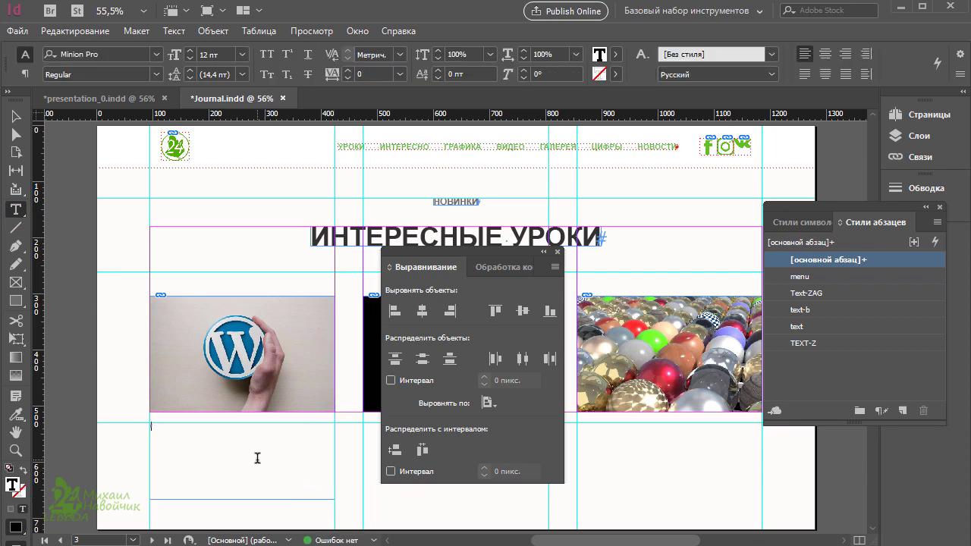
{"action": "right_click", "coordinate": [258, 459]}
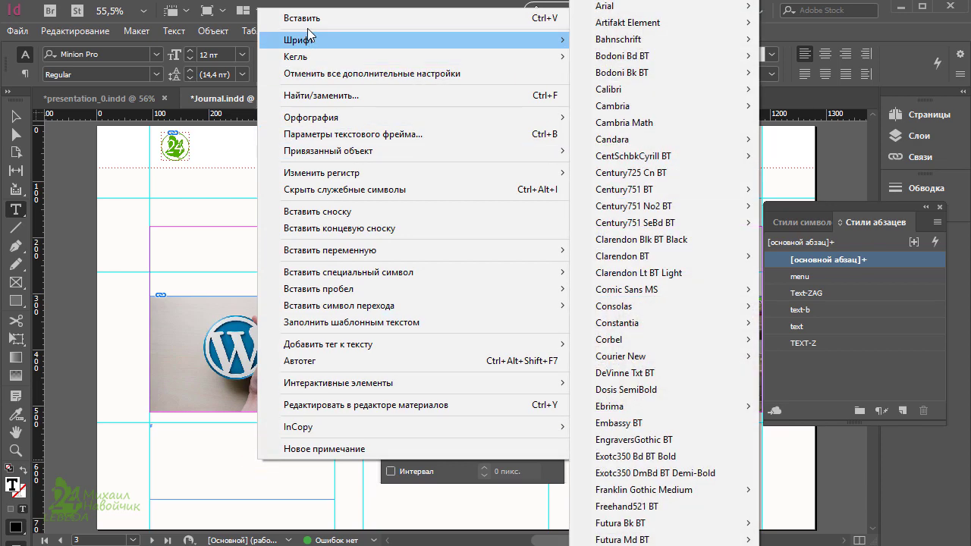
{"action": "left_click", "coordinate": [306, 16]}
Step: Apply the text paragraph style to the landing page paragraph and duplicate its frame under the second and third images at Y 530 px
{"action": "left_click_drag", "start_coordinate": [319, 468], "coordinate": [144, 427]}
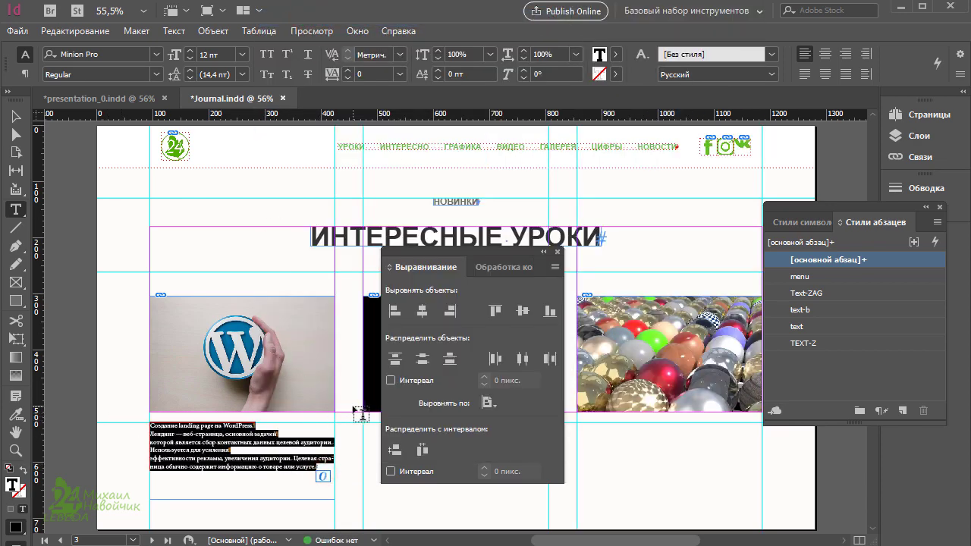
{"action": "left_click", "coordinate": [817, 327]}
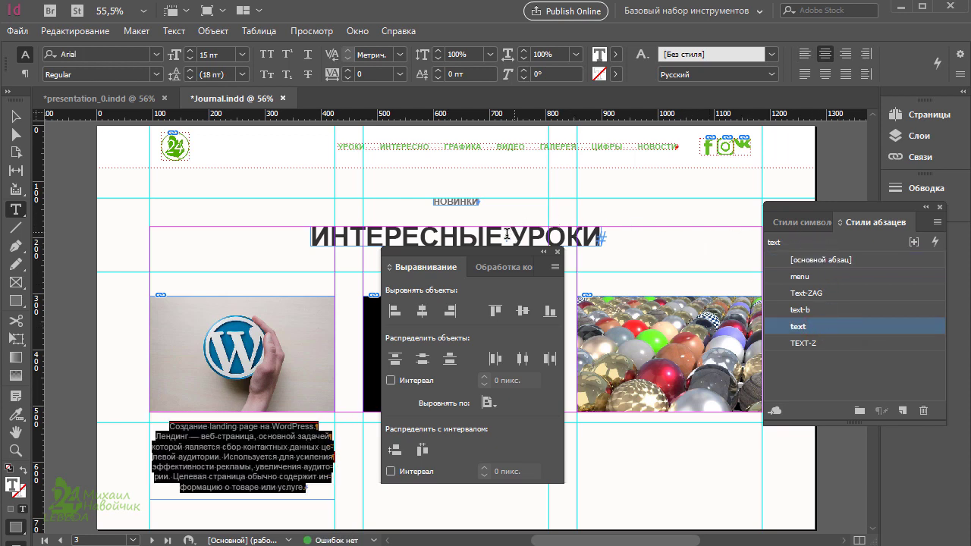
{"action": "left_click_drag", "start_coordinate": [457, 247], "coordinate": [257, 124]}
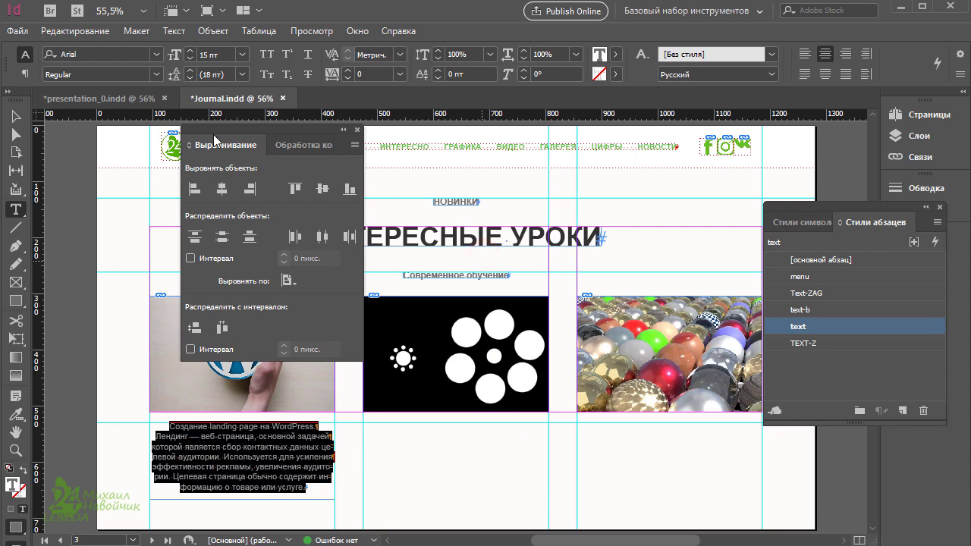
{"action": "key", "text": "Escape"}
{"action": "left_click_drag", "start_coordinate": [241, 464], "coordinate": [656, 460]}
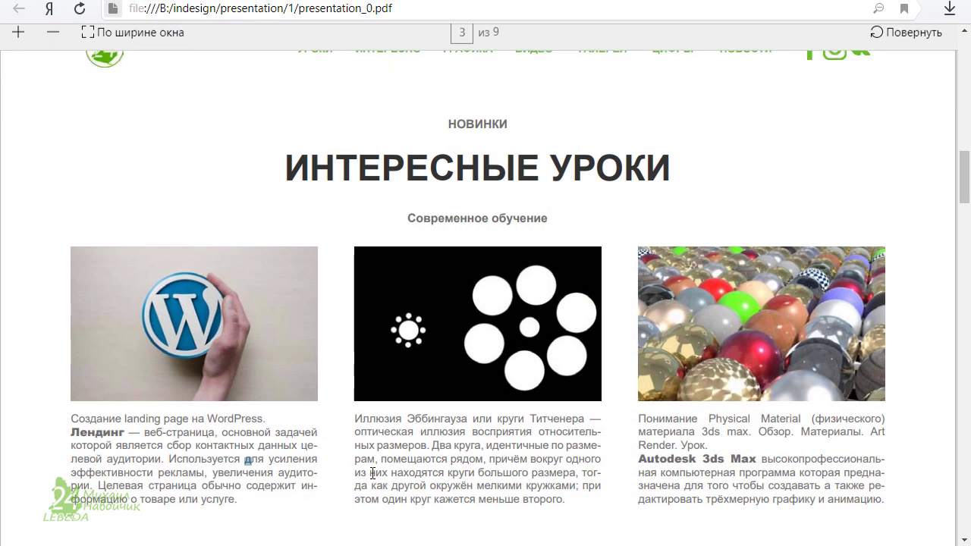
Step: Switch to presentation_0.pdf in the browser and copy the Ebbinghaus illusion paragraph under the middle image
{"action": "left_click_drag", "start_coordinate": [354, 418], "coordinate": [574, 507]}
{"action": "right_click", "coordinate": [550, 459]}
{"action": "left_click", "coordinate": [571, 468]}
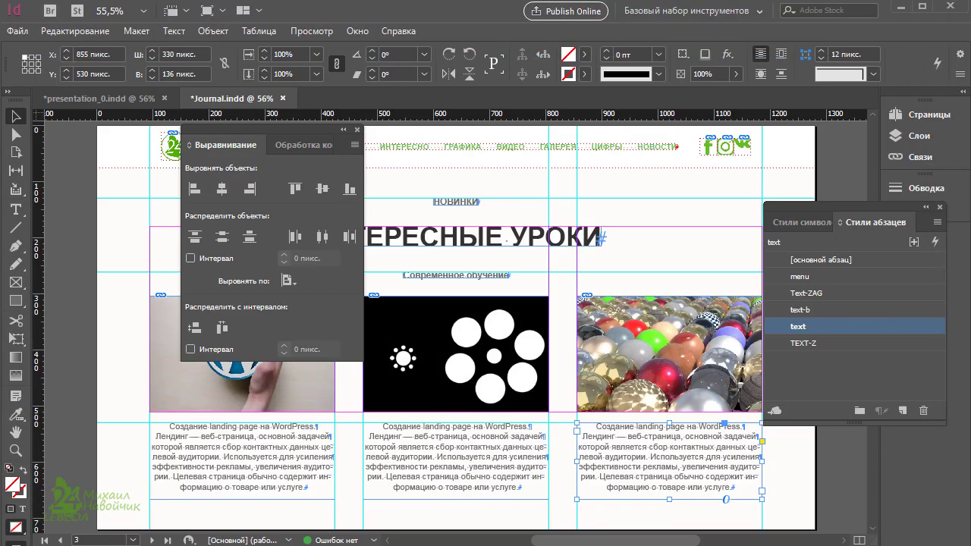
Step: Return to Journal.indd and replace the duplicated paragraph under the middle image with the copied Ebbinghaus illusion text
{"action": "left_click", "coordinate": [19, 215]}
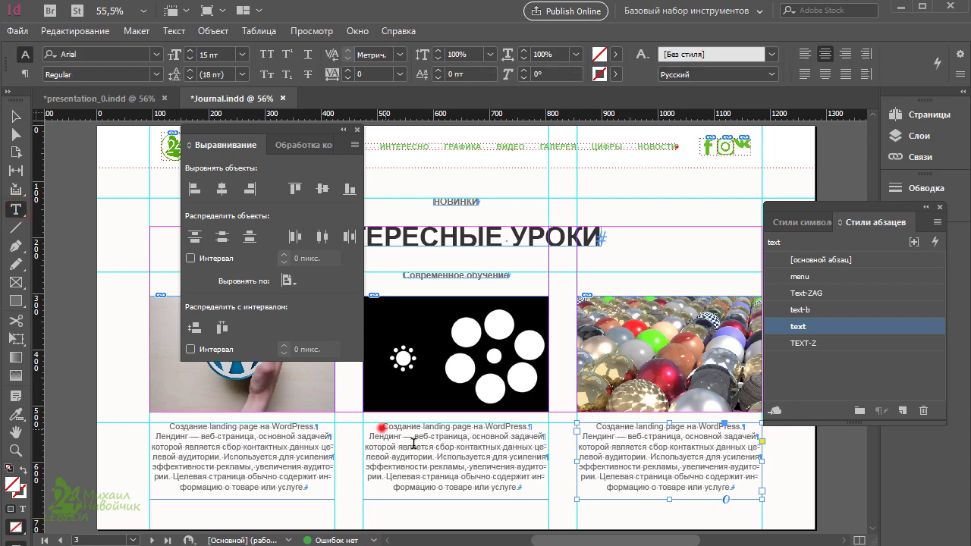
{"action": "left_click_drag", "start_coordinate": [382, 427], "coordinate": [523, 503]}
{"action": "right_click", "coordinate": [466, 460]}
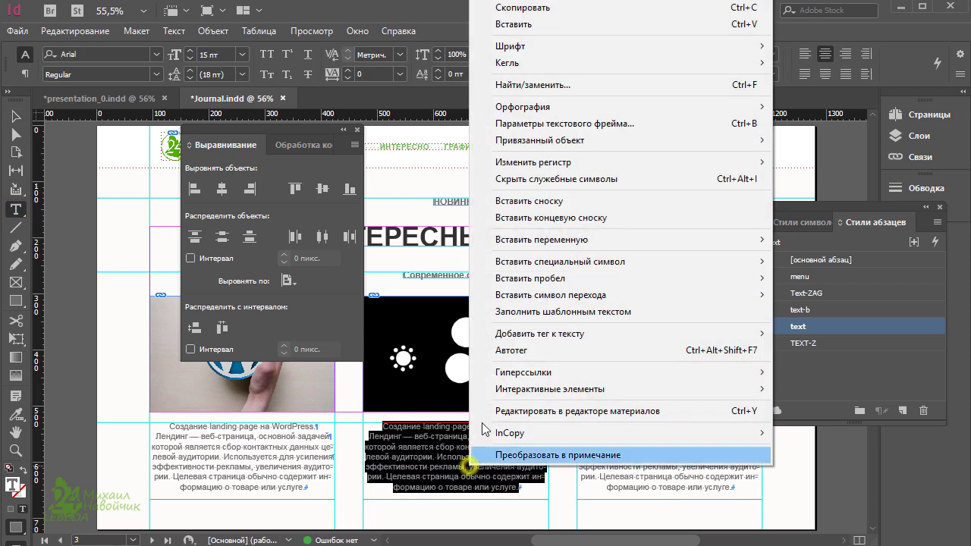
{"action": "left_click", "coordinate": [529, 25]}
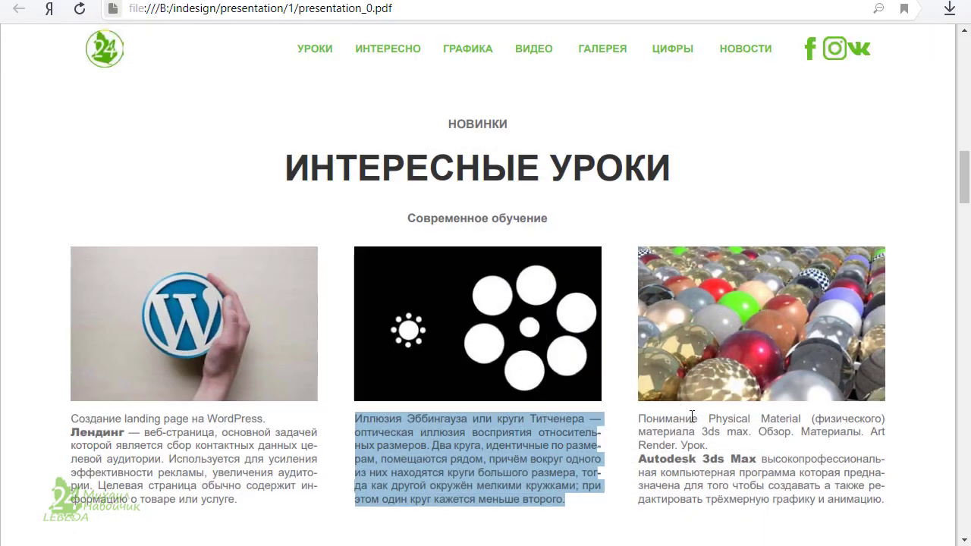
Step: Switch to presentation_0.pdf in the browser and copy the Physical Material and Autodesk 3ds Max text under the third image
{"action": "left_click_drag", "start_coordinate": [641, 415], "coordinate": [908, 508]}
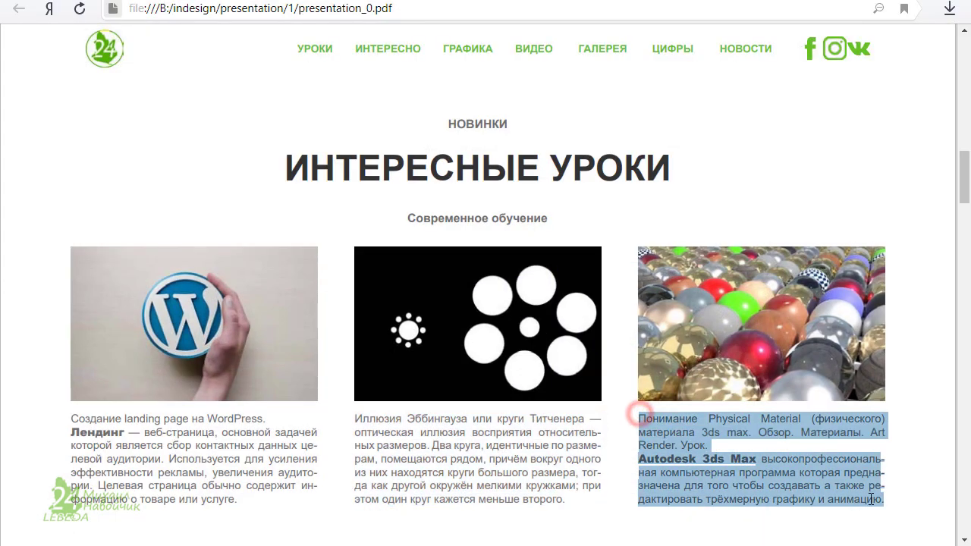
{"action": "right_click", "coordinate": [788, 475]}
{"action": "left_click", "coordinate": [823, 483]}
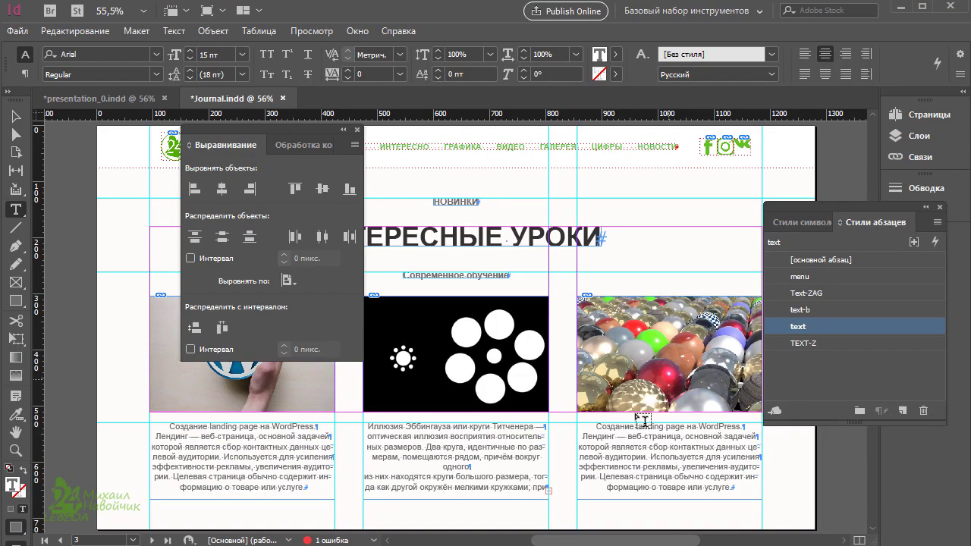
Step: Return to Journal.indd and replace the whole duplicated paragraph under the third image with the copied 3ds Max text
{"action": "left_click", "coordinate": [600, 430]}
{"action": "key", "text": "ctrl+a"}
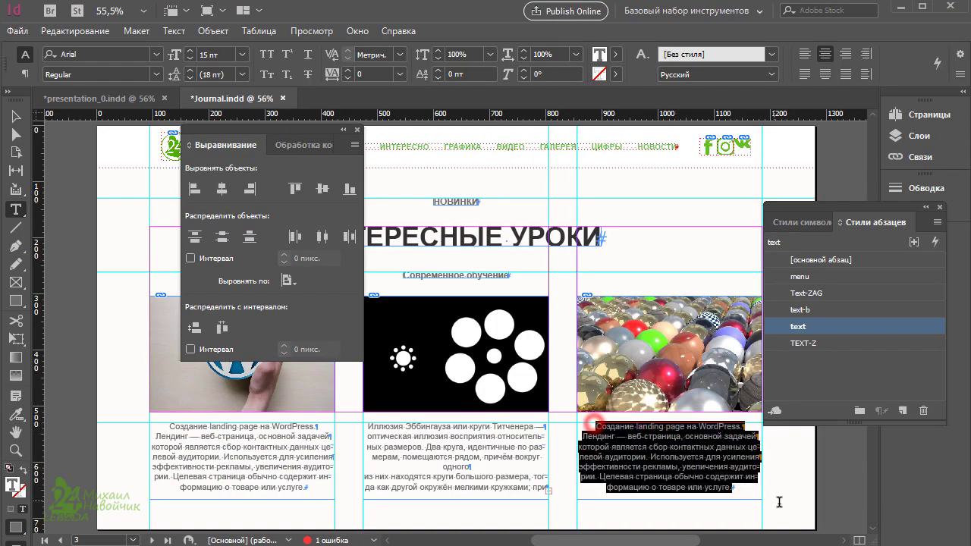
{"action": "right_click", "coordinate": [638, 436]}
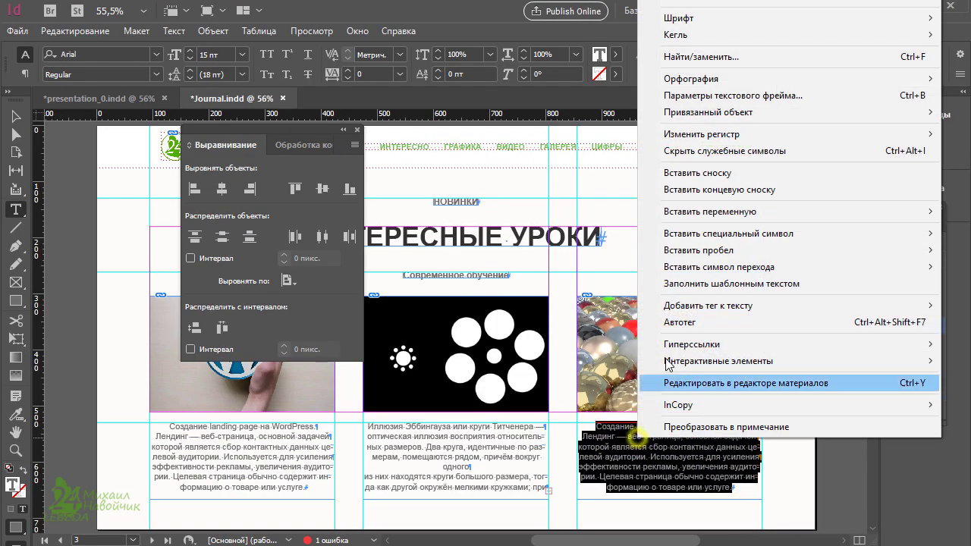
{"action": "left_click", "coordinate": [693, 4]}
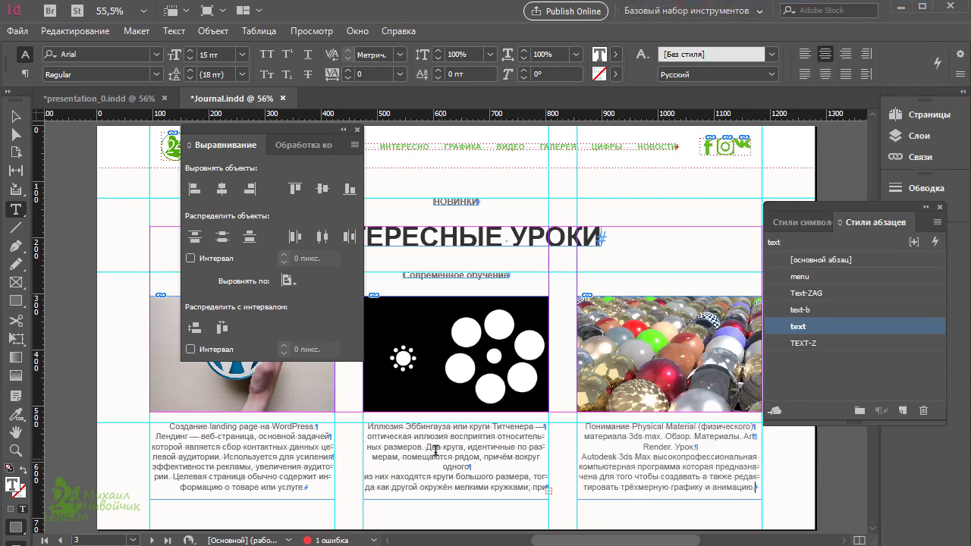
Step: Extend the Ebbinghaus text frame downward so that its last line fits, and deselect the frame
{"action": "left_click", "coordinate": [15, 115]}
{"action": "left_click", "coordinate": [449, 485]}
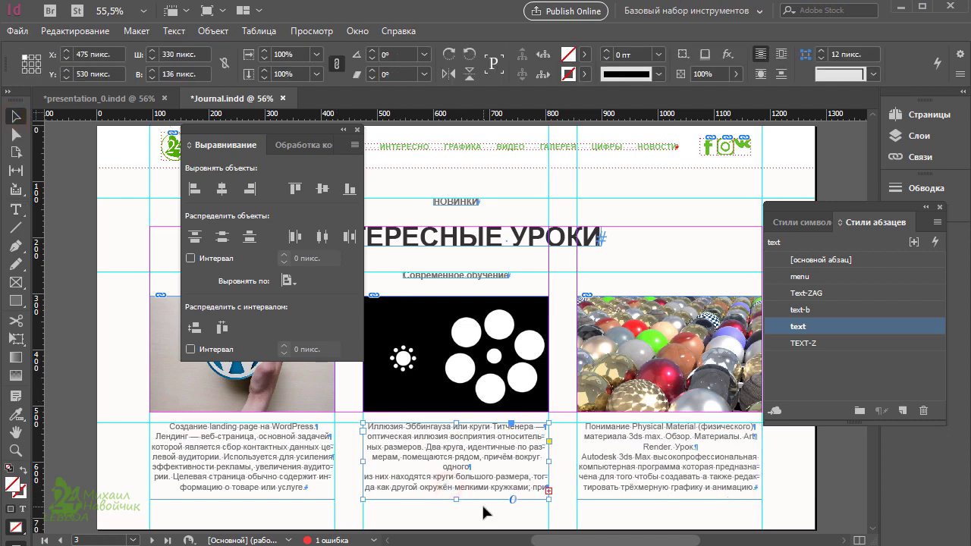
{"action": "left_click_drag", "start_coordinate": [457, 499], "coordinate": [458, 510]}
{"action": "left_click", "coordinate": [499, 529]}
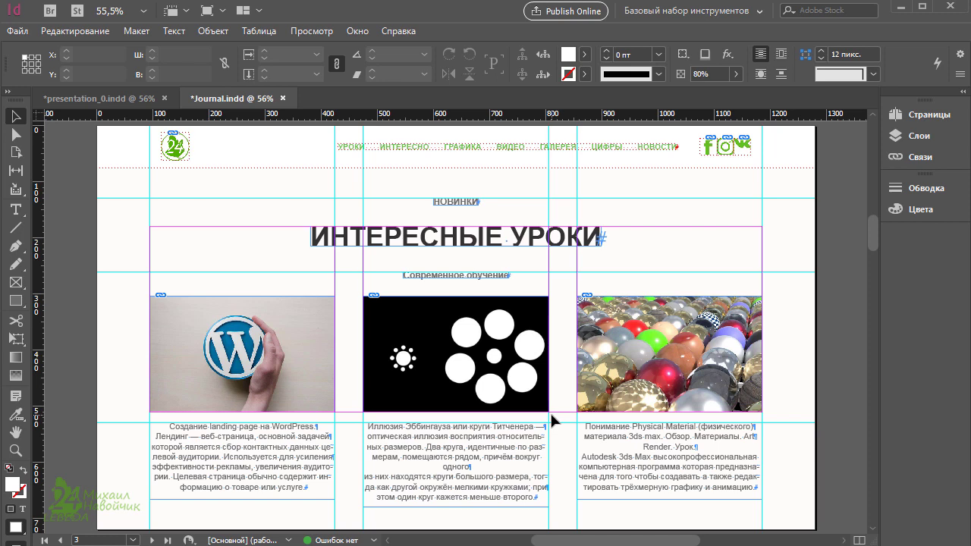
Step: Preview page 3 without guides and turn presentation_0.swf in the browser to the «Новые направления и тенденции» page
{"action": "key", "text": "w"}
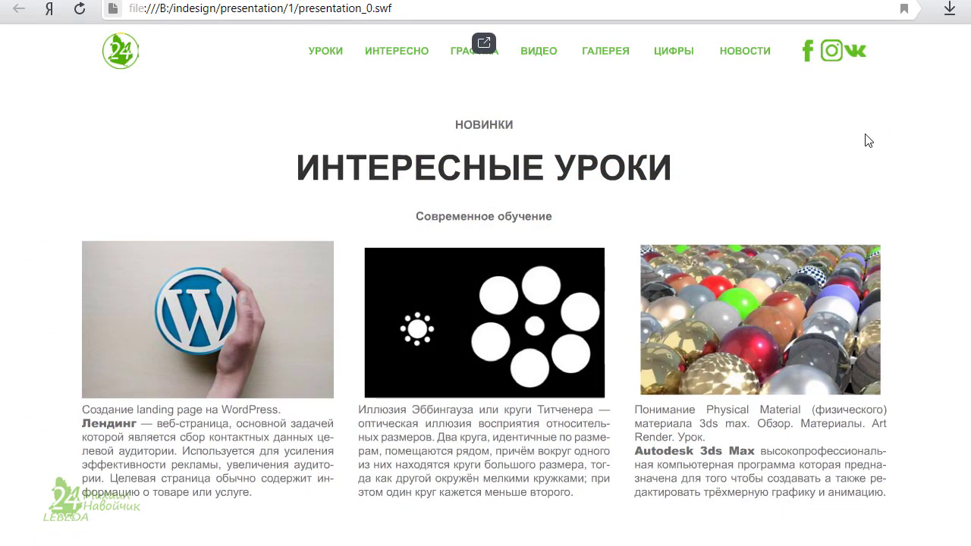
{"action": "left_click_drag", "start_coordinate": [932, 52], "coordinate": [369, 182]}
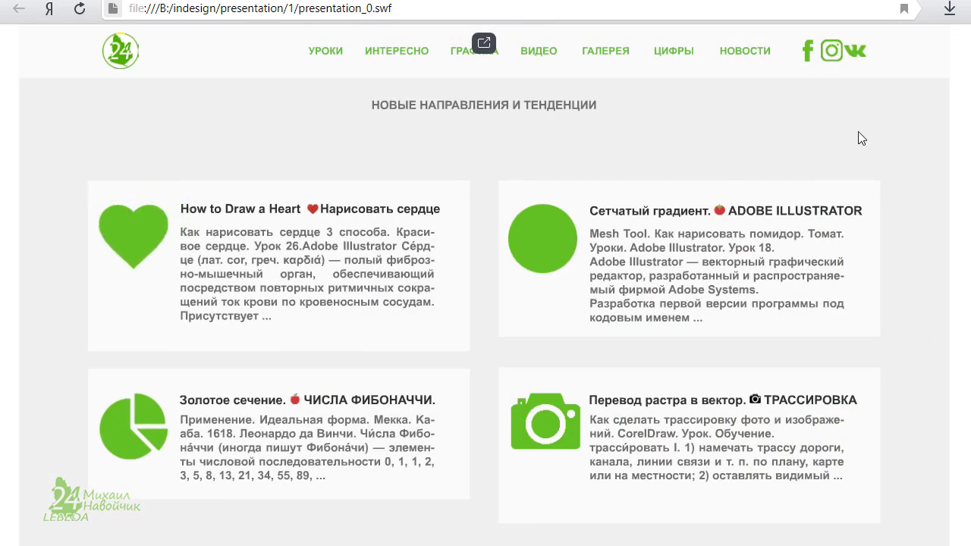